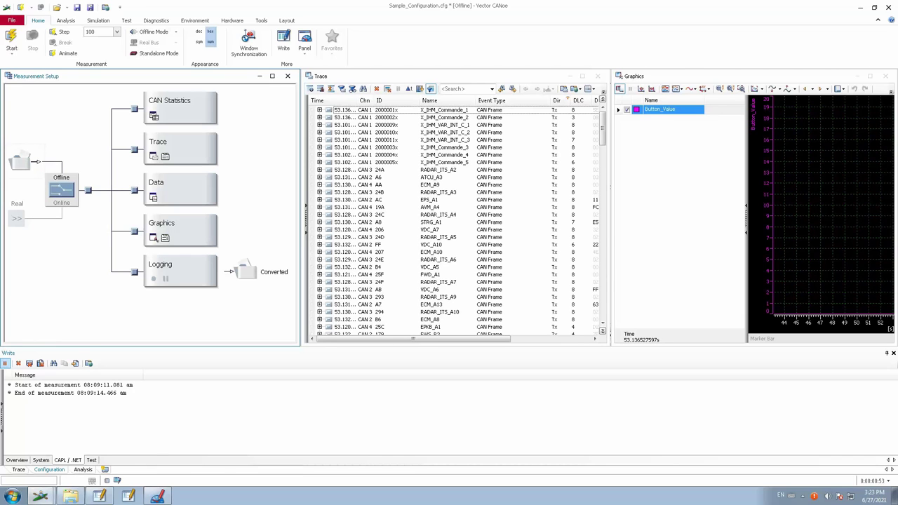
click(860, 7)
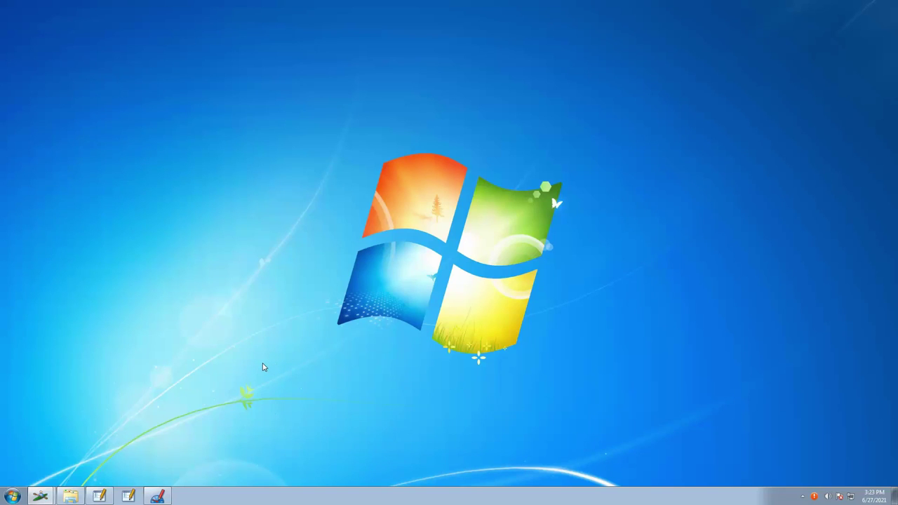
key(super)
click(326, 373)
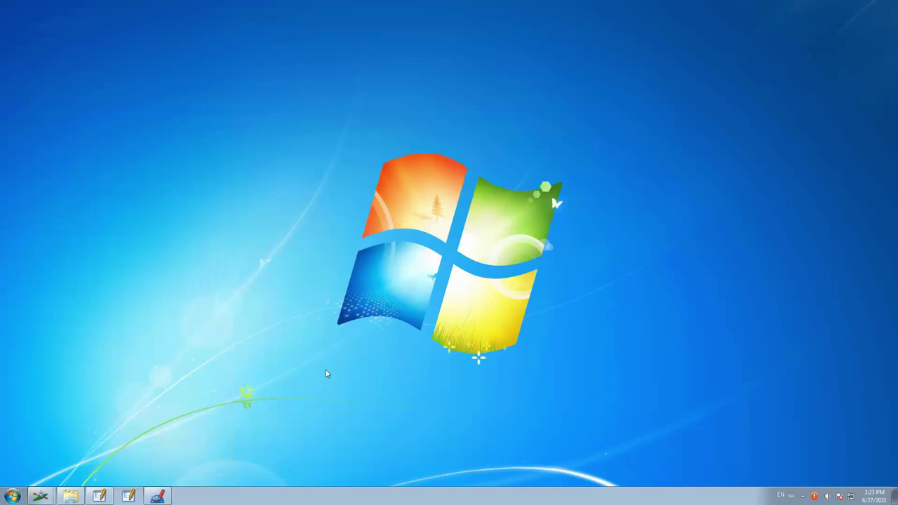
click(46, 444)
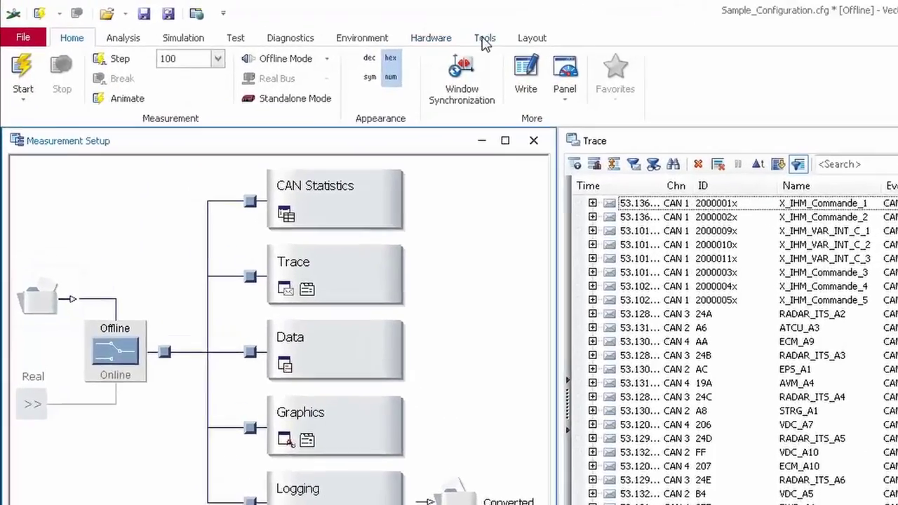
Step: Open the Logging File Conversion tool and choose BCM_A4.blf from the .blf files folder as the source file
click(484, 41)
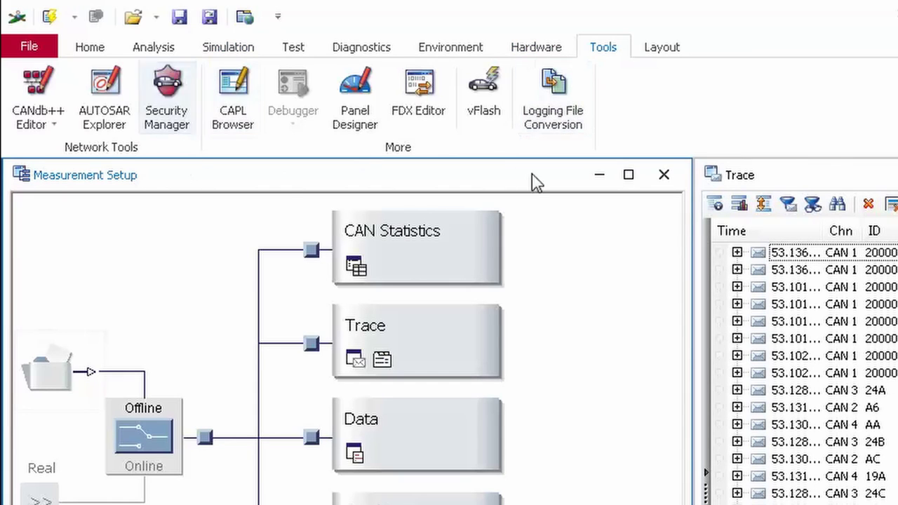
click(554, 98)
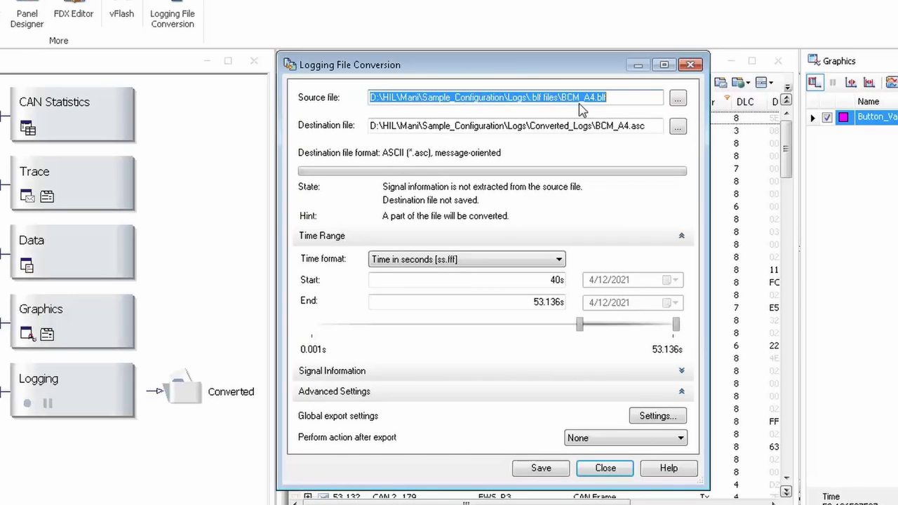
click(618, 98)
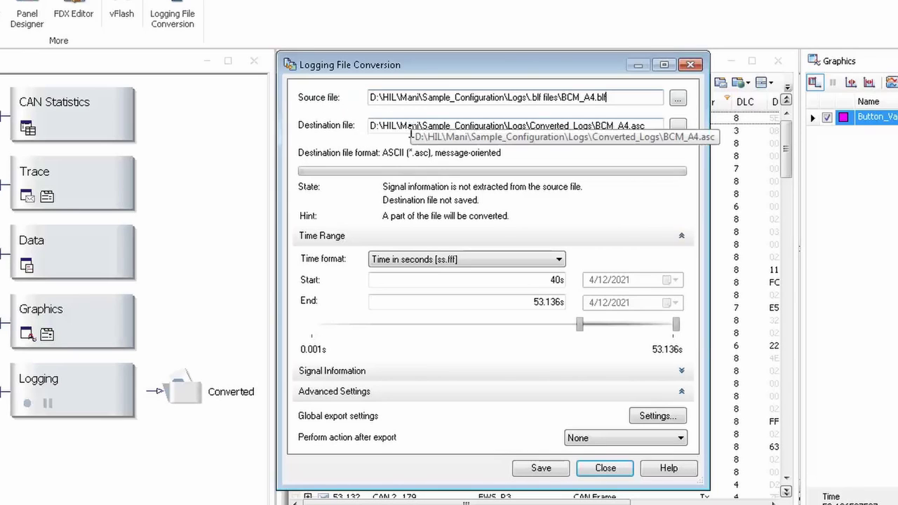
click(678, 104)
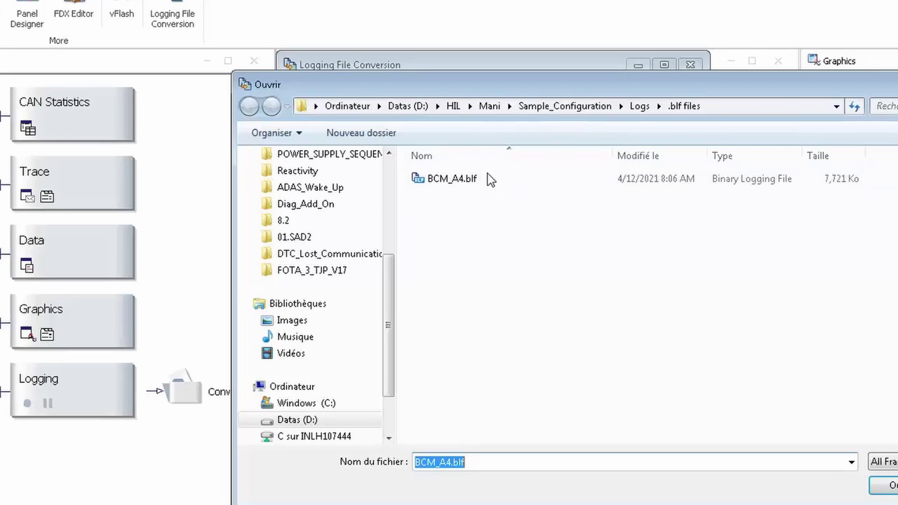
key(Return)
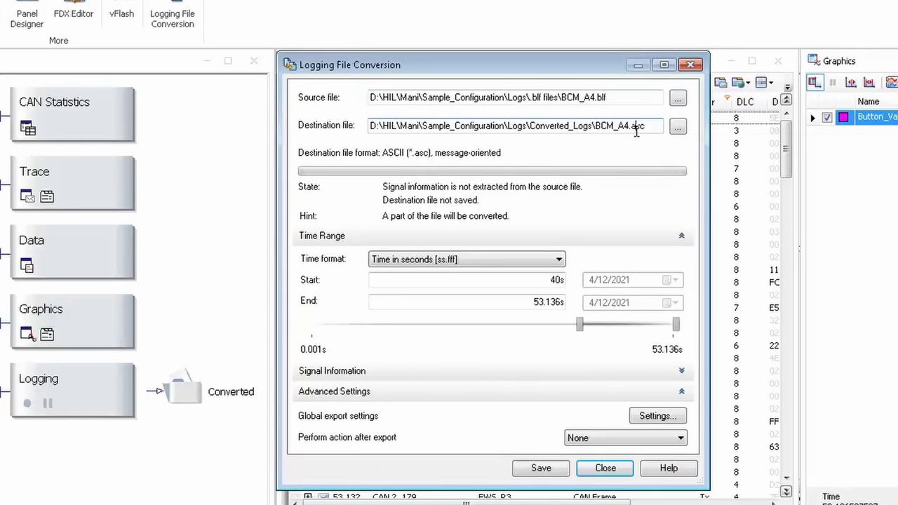
Step: Examine the output file types available for the destination file BCM_A4.asc in the Converted_Logs folder, then cancel without changing it
double_click(636, 127)
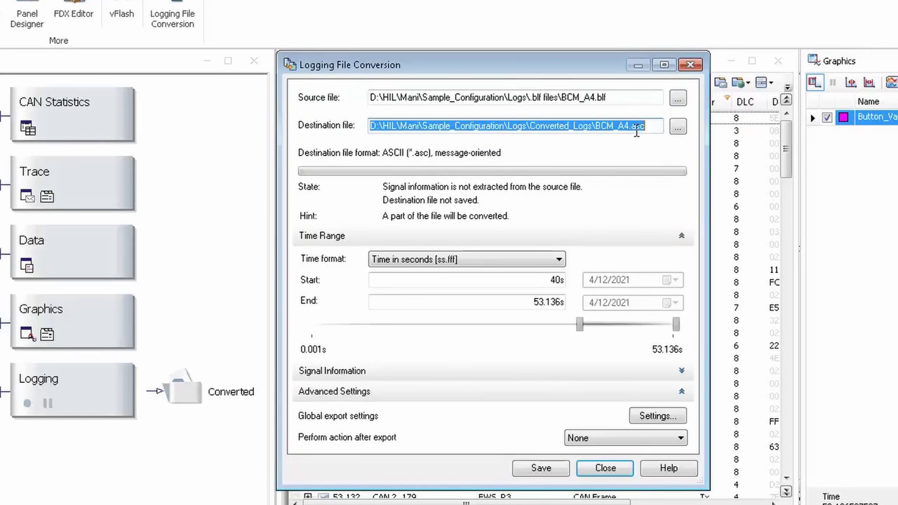
click(677, 127)
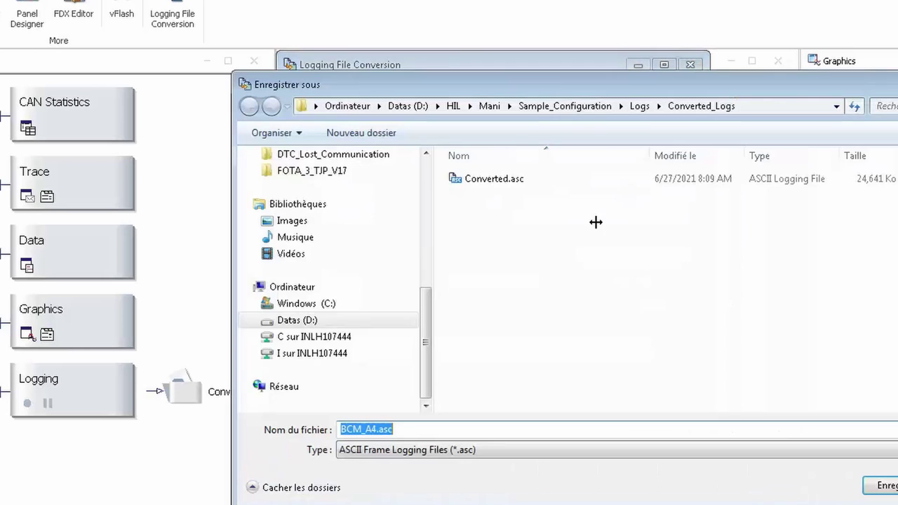
click(504, 449)
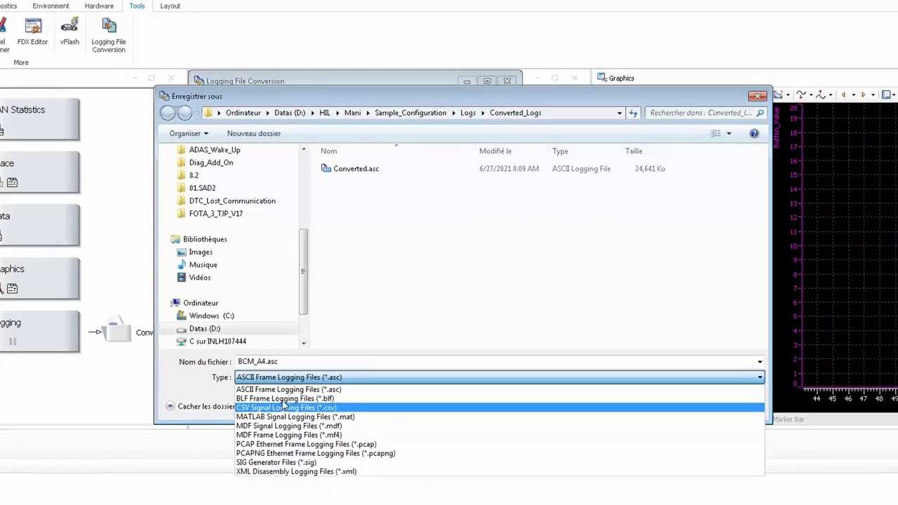
click(219, 394)
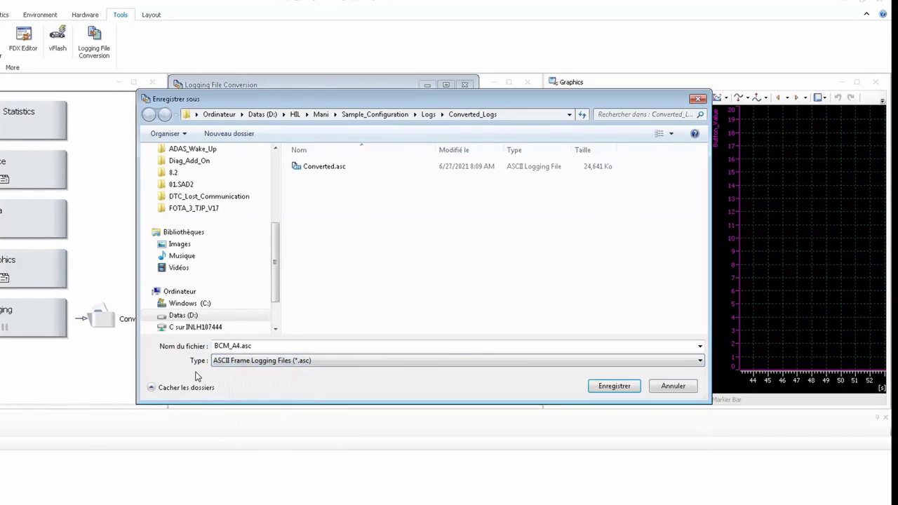
click(659, 390)
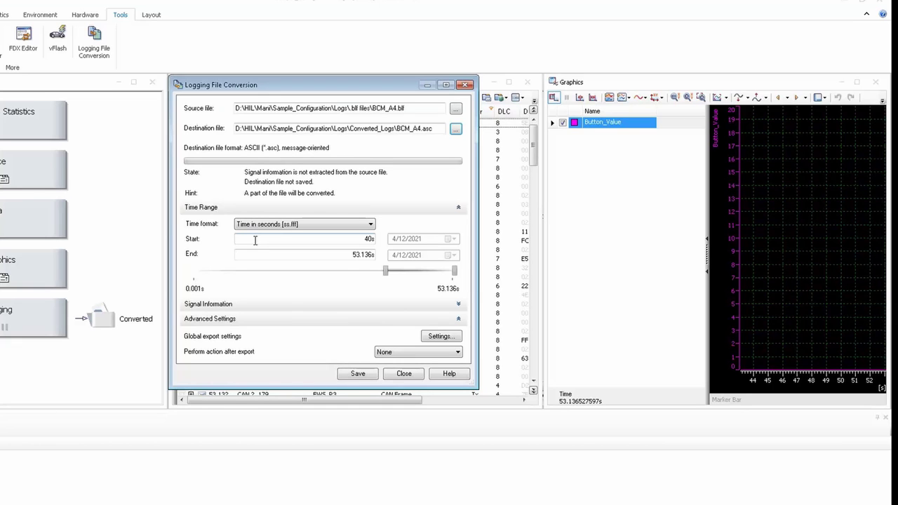
Step: Set the conversion's start time to 0 s and convert the entire log to BCM_A4.asc
click(347, 238)
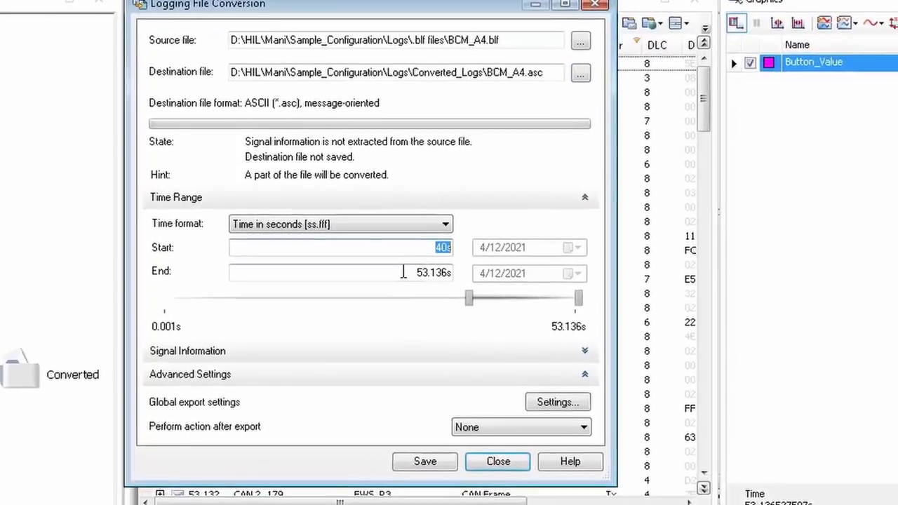
click(360, 254)
double_click(466, 282)
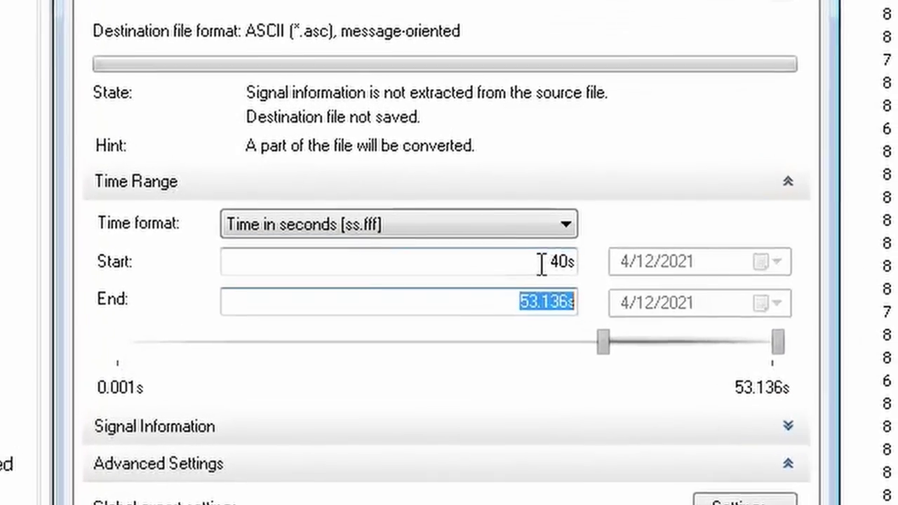
double_click(484, 252)
drag(595, 274, 700, 272)
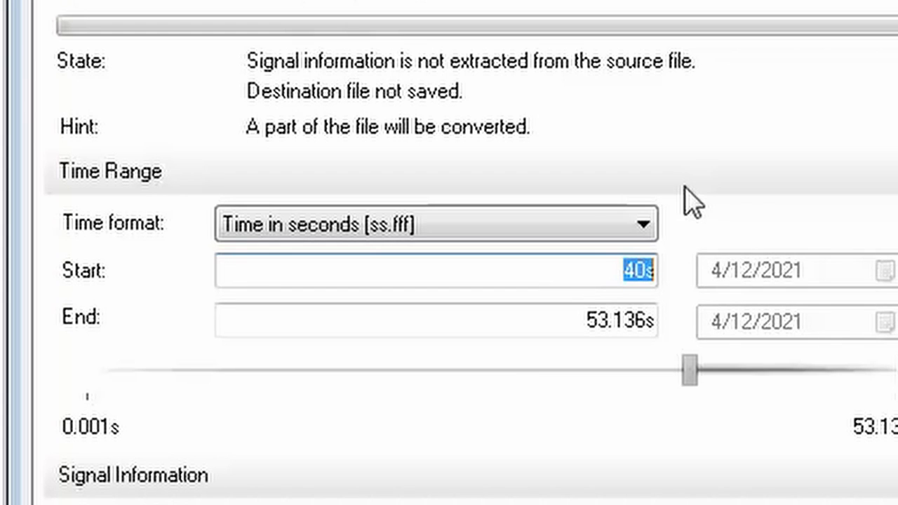
key(BackSpace)
click(561, 319)
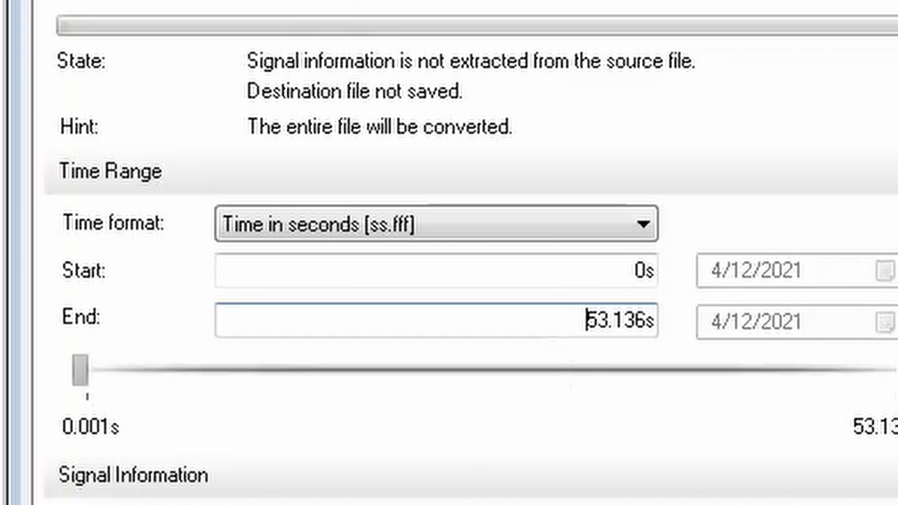
key(Return)
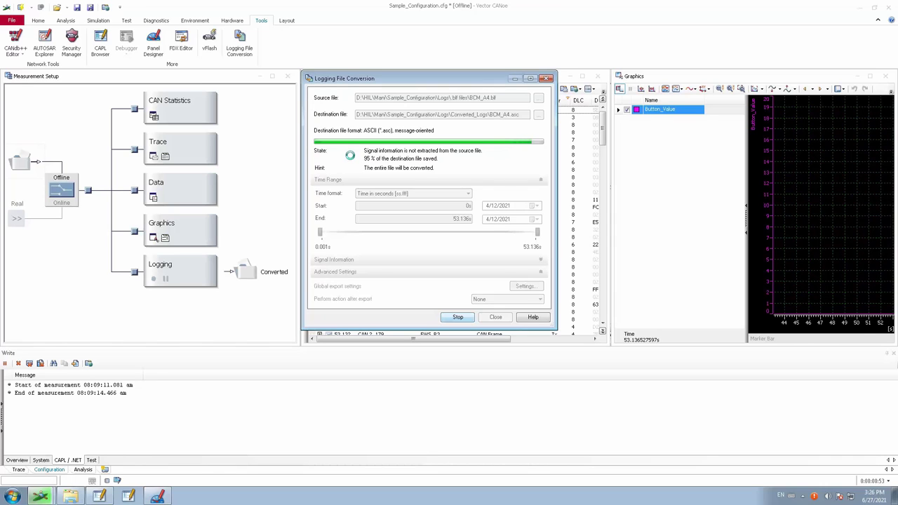
Step: Switch to Windows Explorer and check the size of the converted BCM_A4.asc in the Converted_Logs folder
click(69, 496)
click(162, 81)
double_click(162, 82)
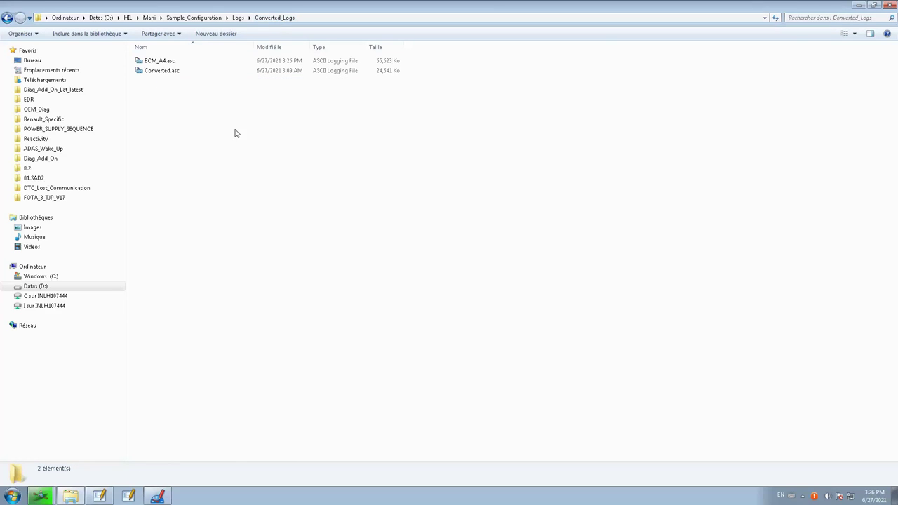
click(163, 63)
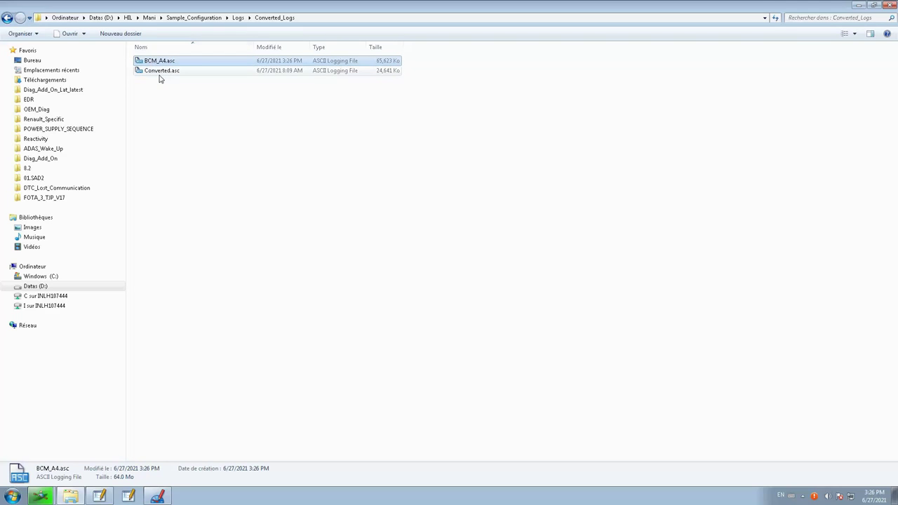
click(858, 6)
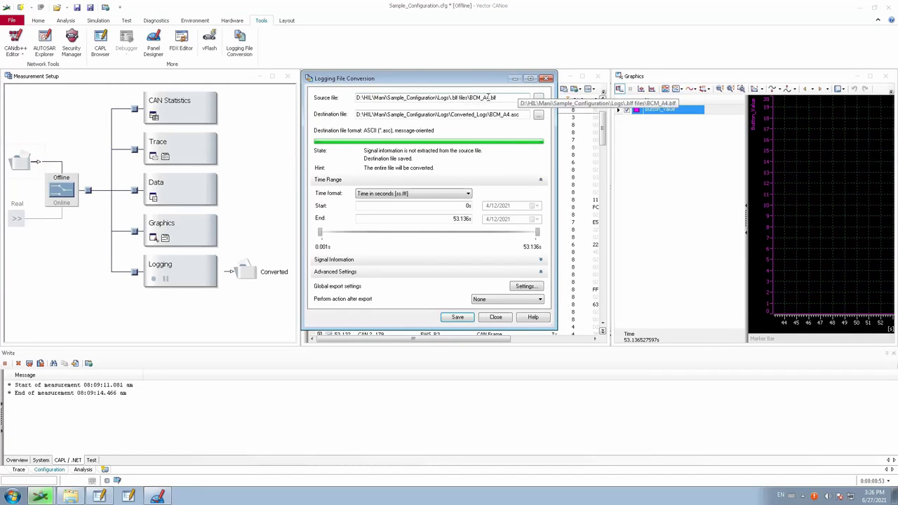
click(78, 497)
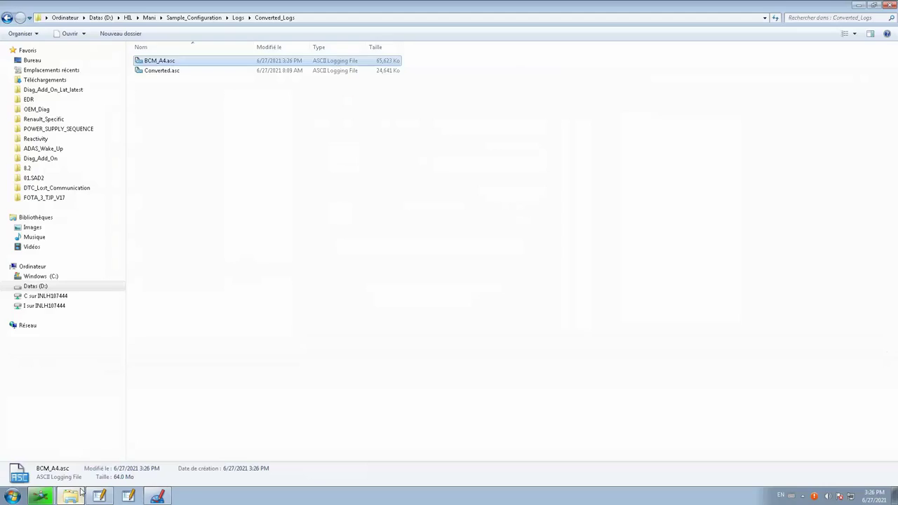
click(372, 89)
click(195, 66)
click(859, 6)
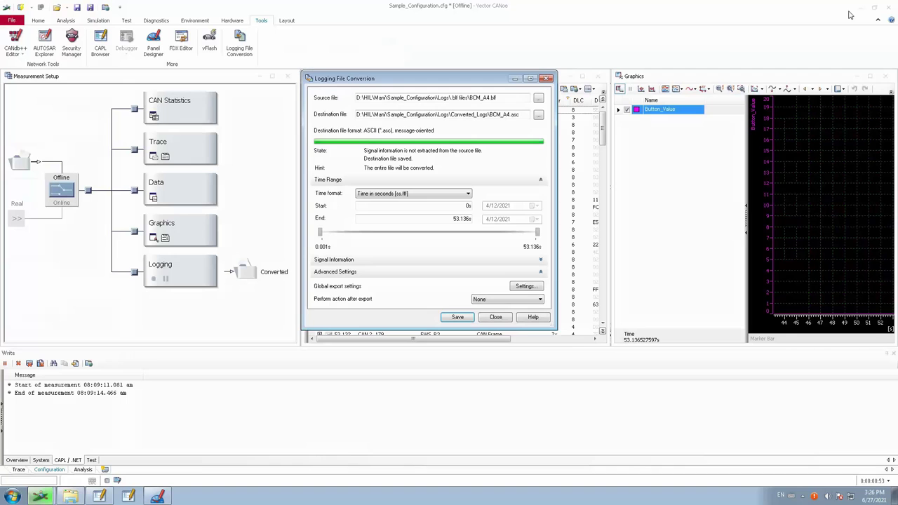
Step: Set the conversion's start time to 40 s and convert that part of the log, replacing the existing BCM_A4.asc
double_click(460, 205)
text(40)
key(Tab)
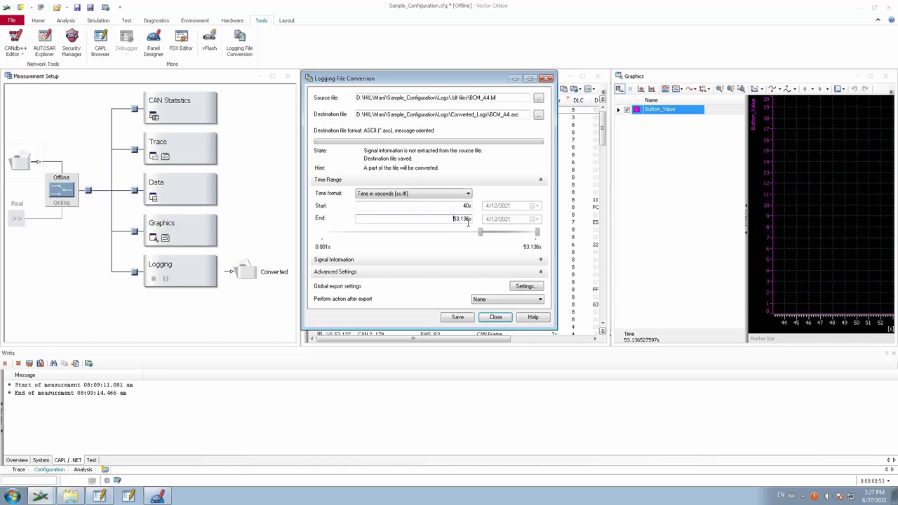
click(461, 317)
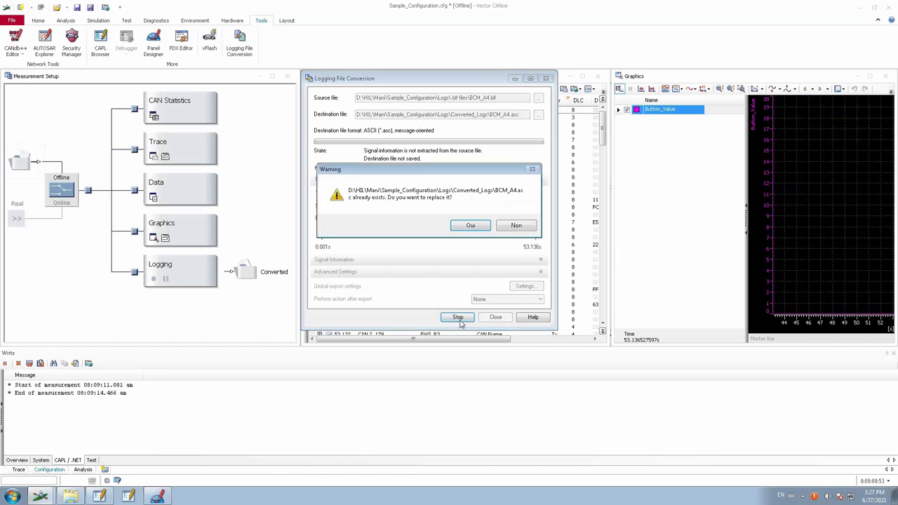
click(471, 230)
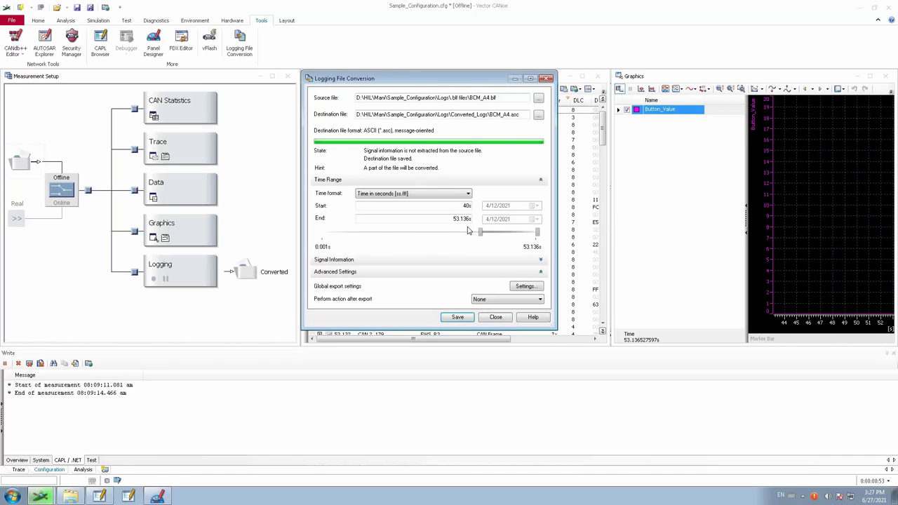
click(71, 496)
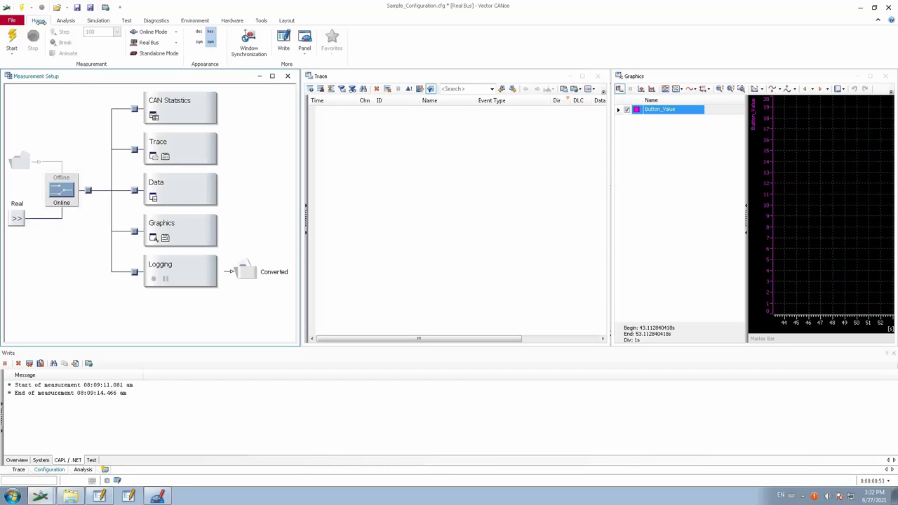
Step: Switch the data source in the Measurement Setup from Online to Offline
click(66, 21)
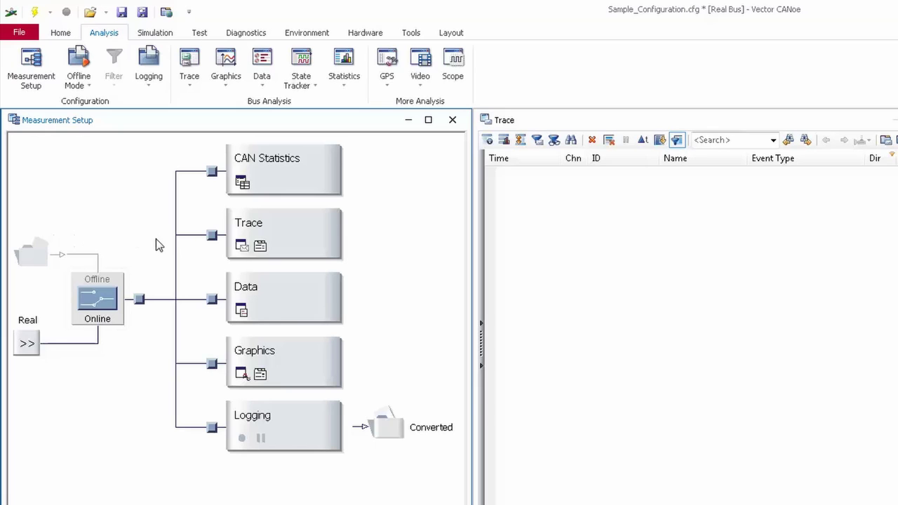
right_click(98, 301)
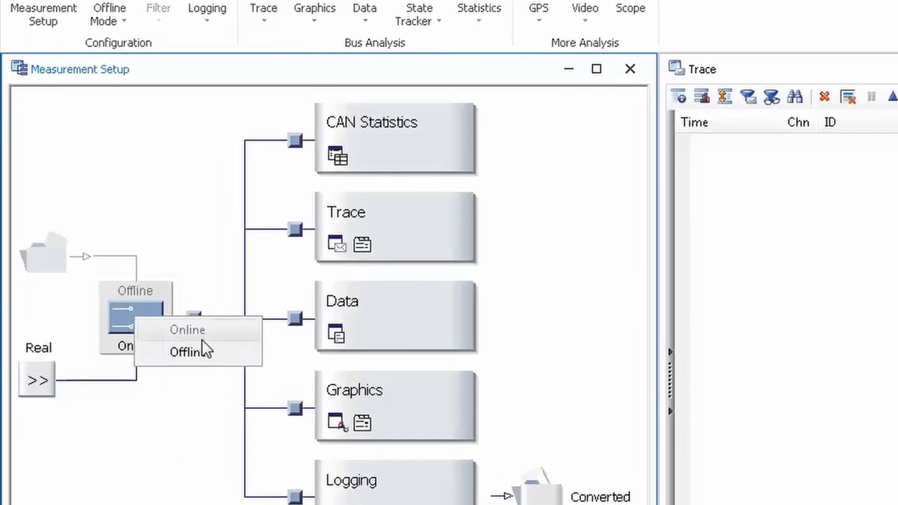
click(160, 337)
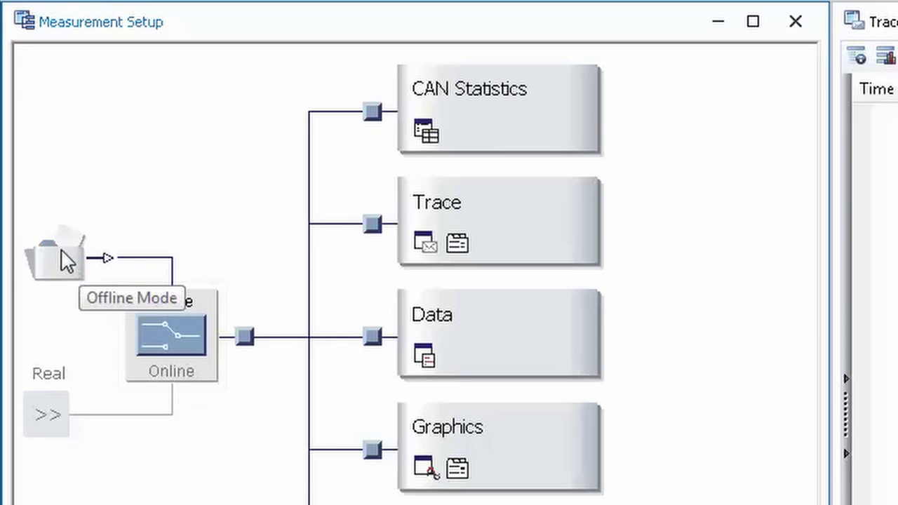
Step: Add BCM_A4.blf from the .blf files folder as the logging file for Offline Mode
double_click(68, 274)
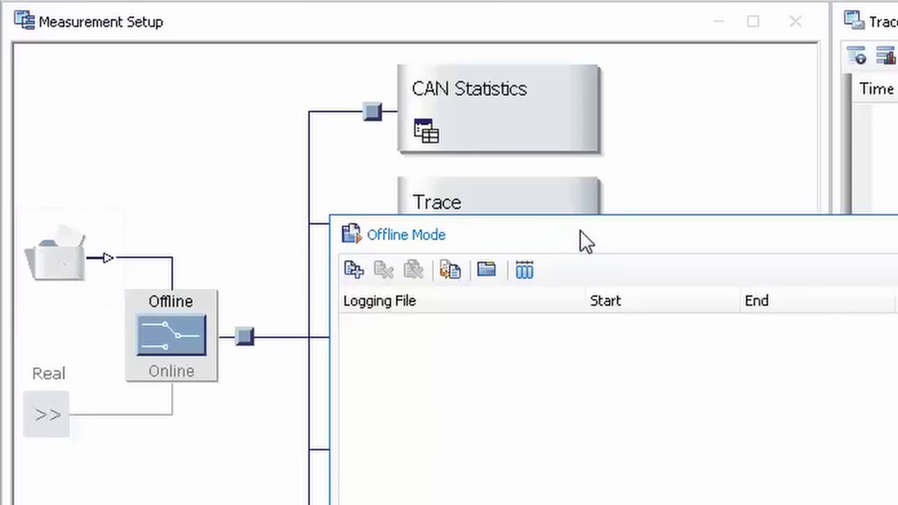
drag(521, 224, 356, 146)
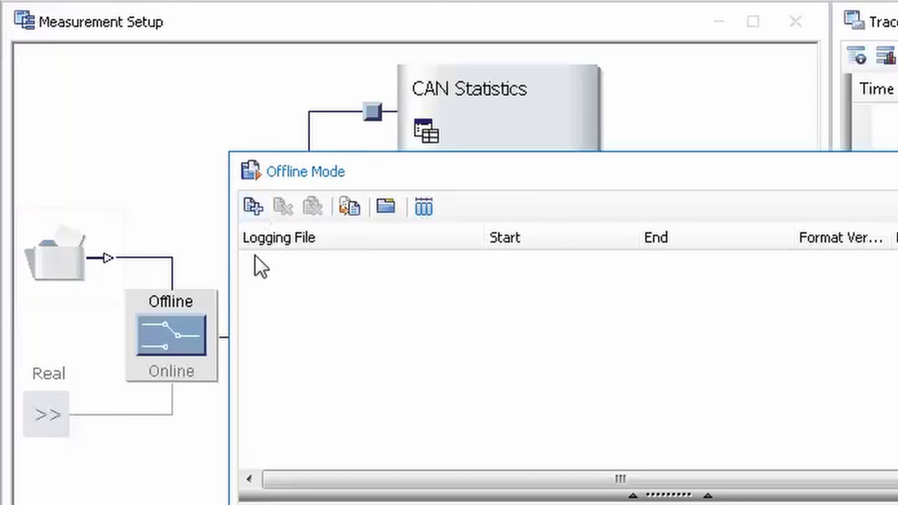
click(257, 208)
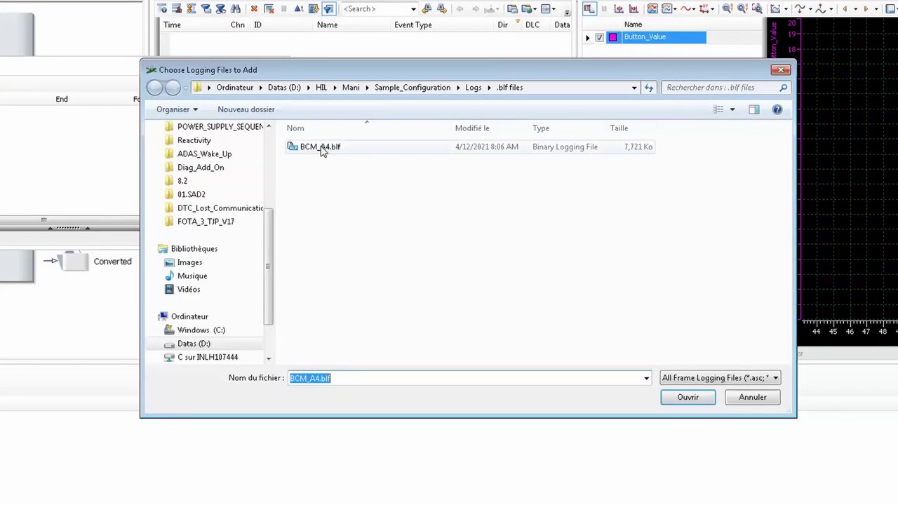
click(325, 152)
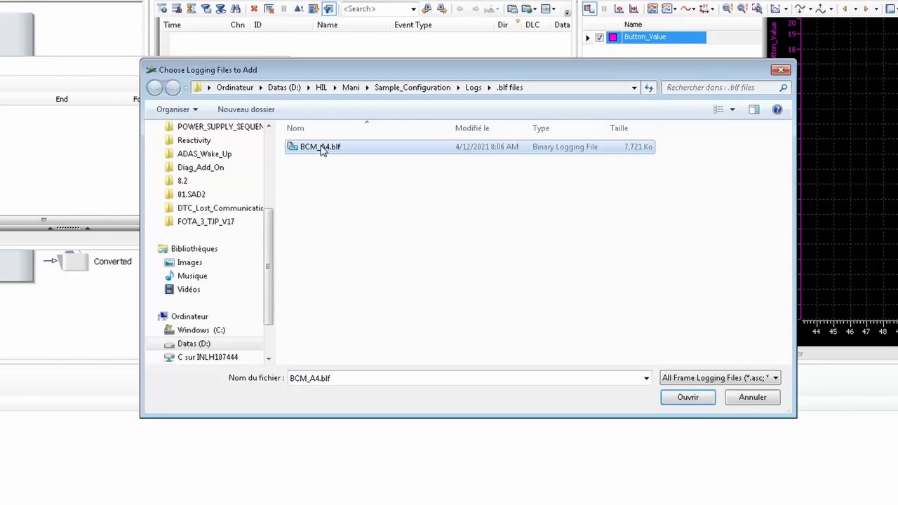
click(686, 398)
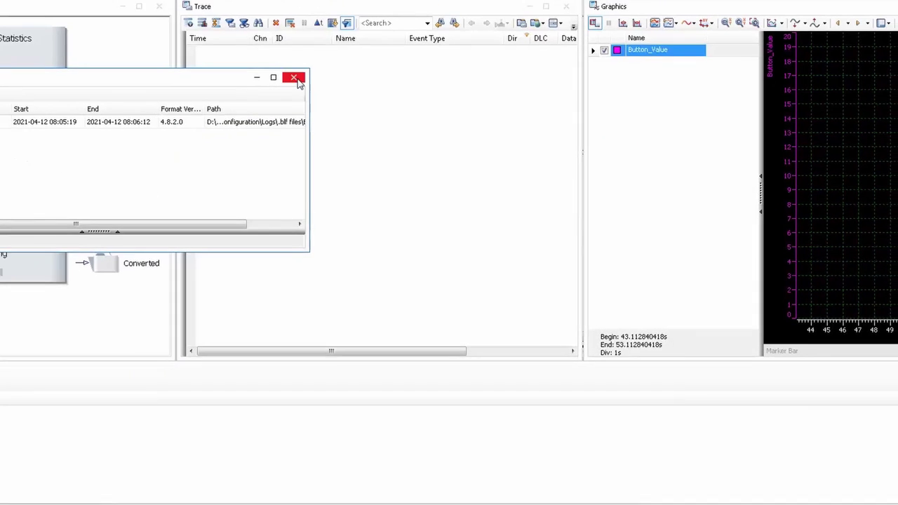
Step: Close the Offline Mode window and select Converted_Logs as the destination folder in the Logging block's file configuration
click(294, 77)
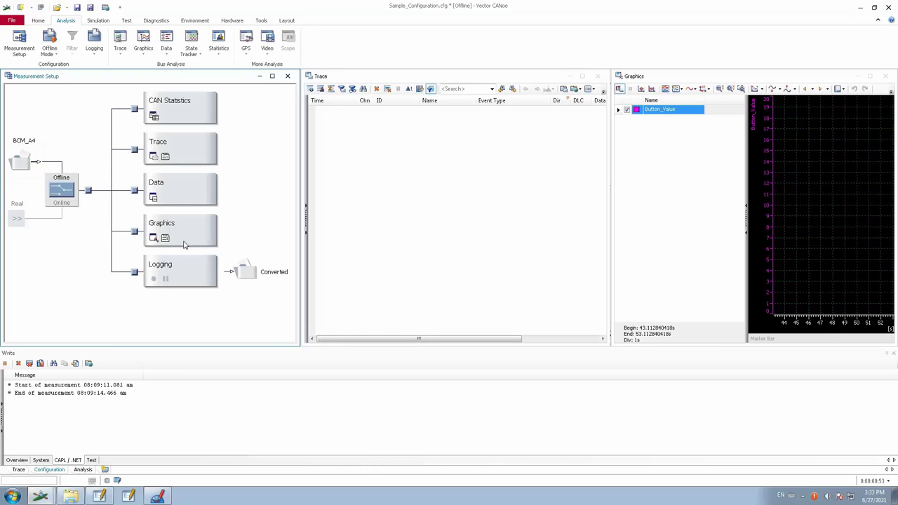
double_click(249, 275)
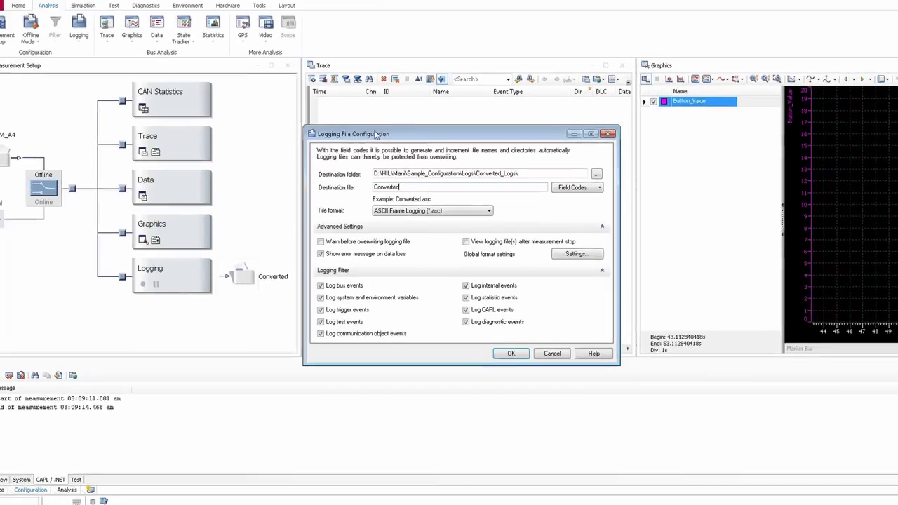
drag(412, 140, 335, 127)
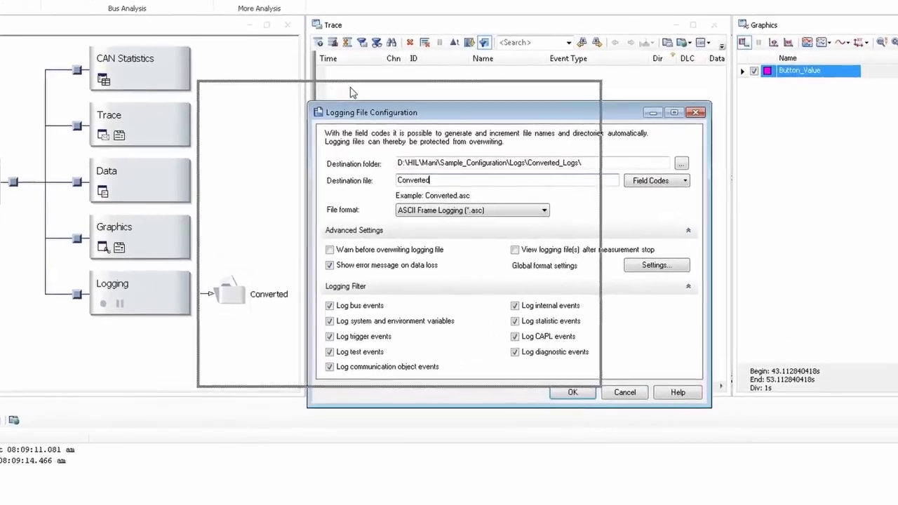
drag(352, 93, 352, 93)
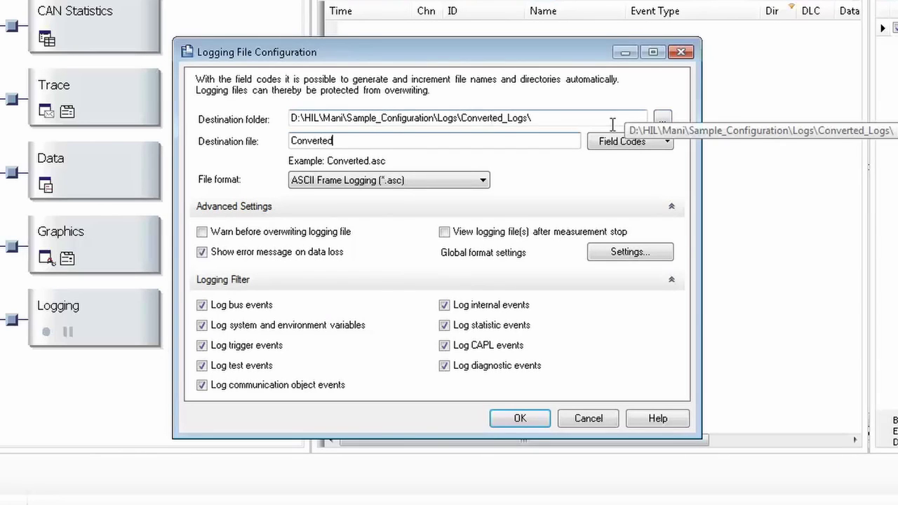
click(663, 120)
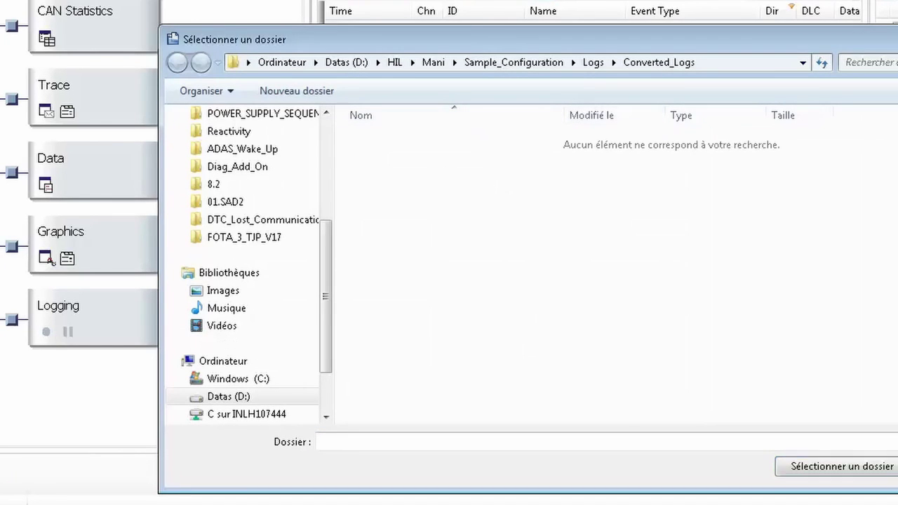
click(835, 466)
Step: Set the logging destination file name to Converted_M and accept the configuration
double_click(392, 141)
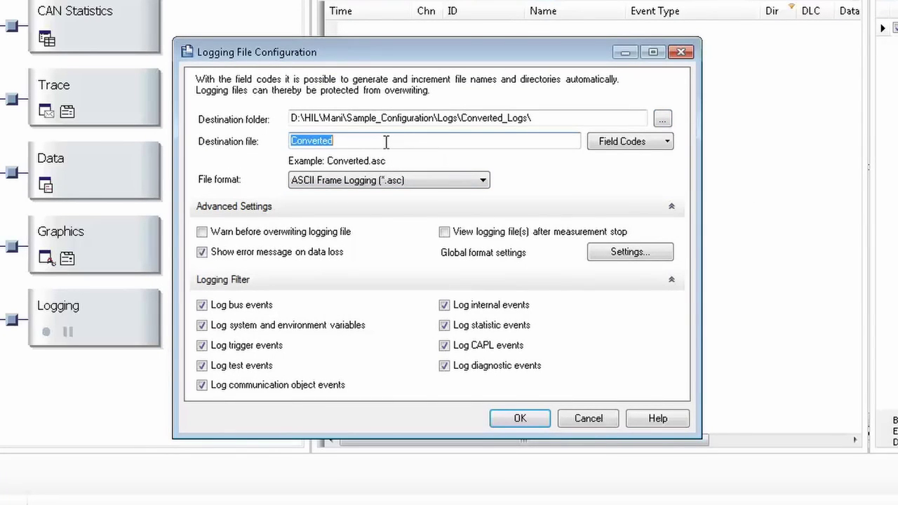
click(386, 141)
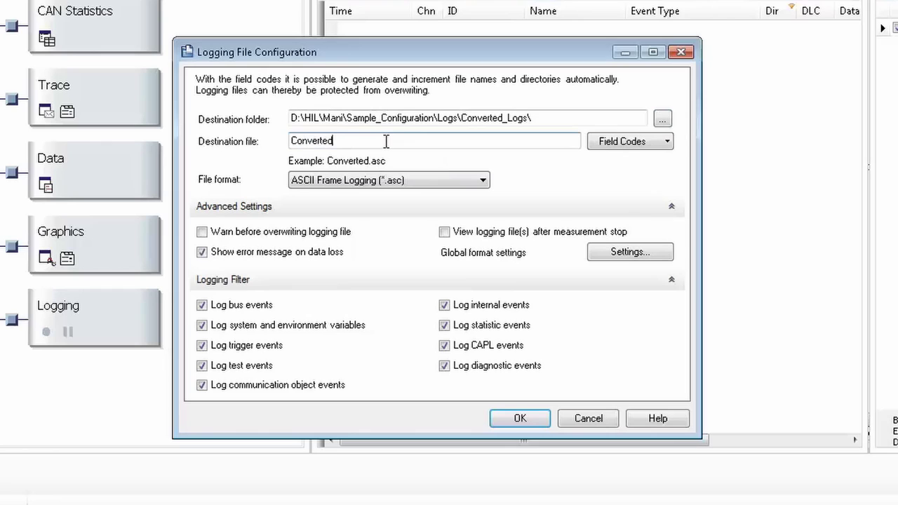
text(_M)
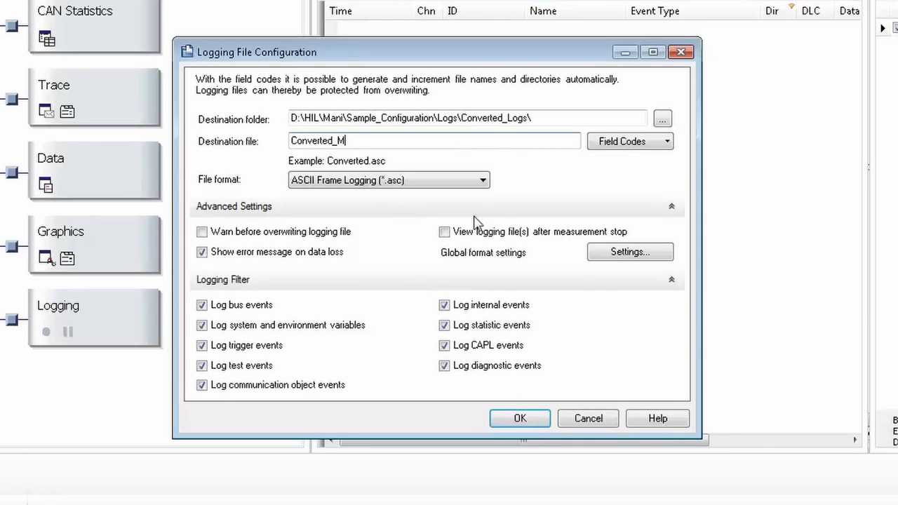
click(509, 424)
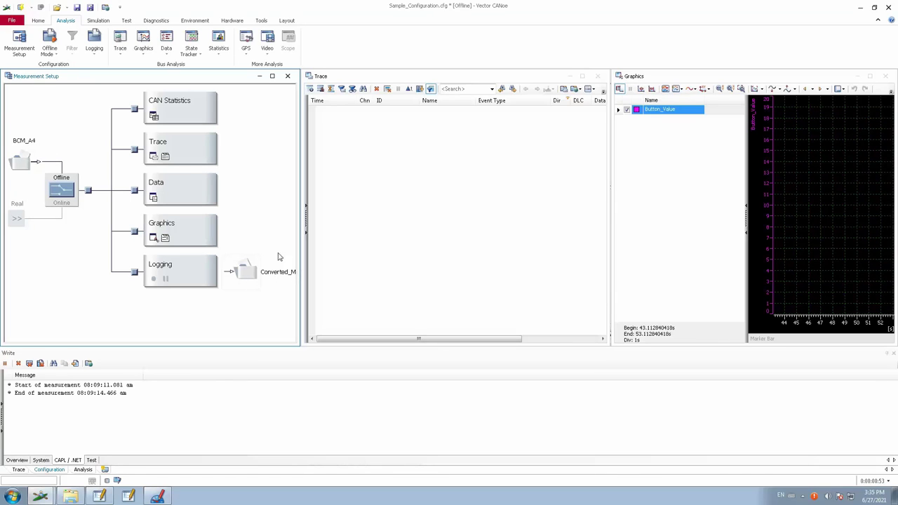
Step: Run the offline measurement to log all channels, and check the size of Converted_M.asc in Windows Explorer
click(20, 7)
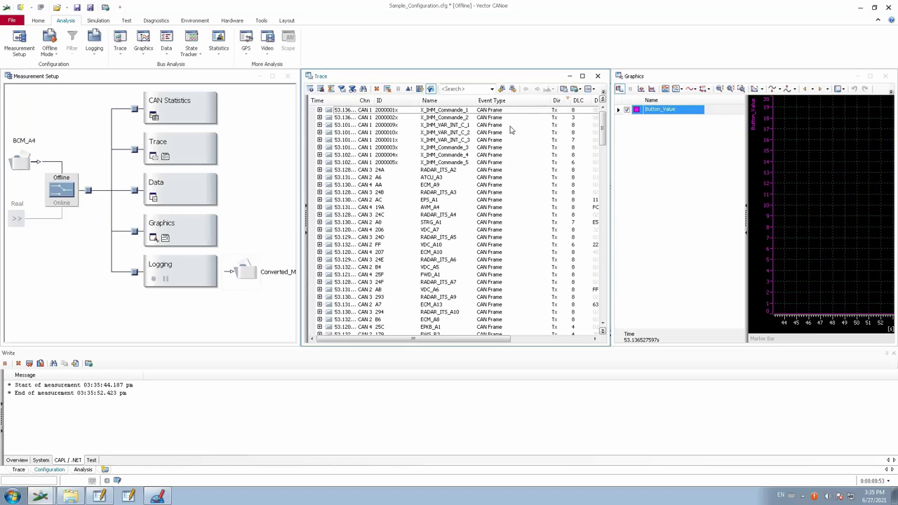
click(73, 496)
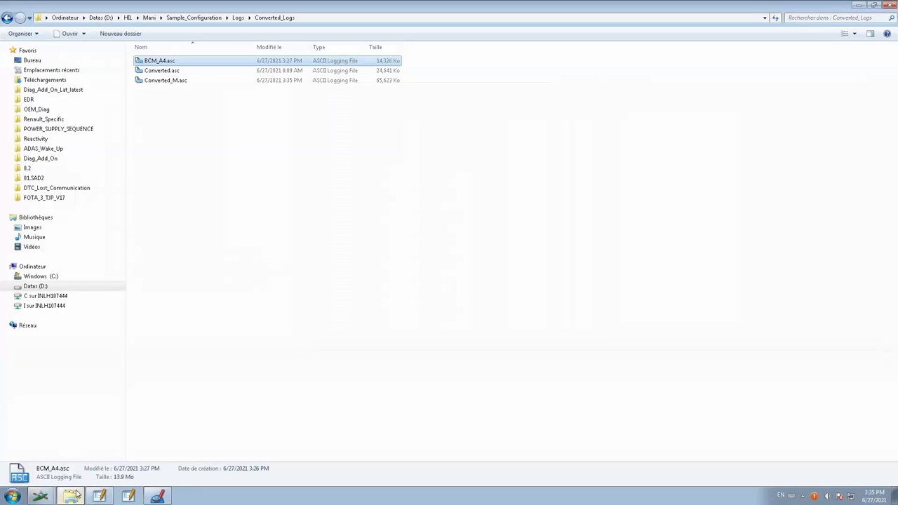
click(178, 82)
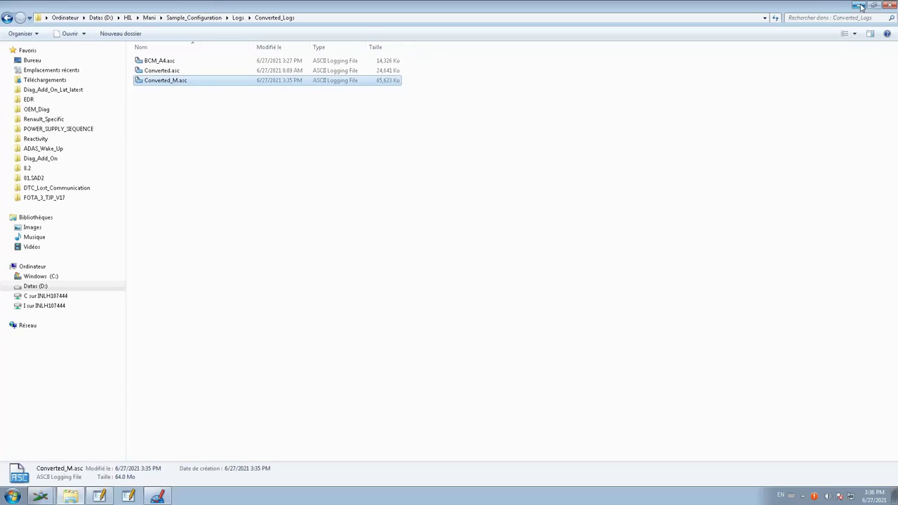
click(860, 7)
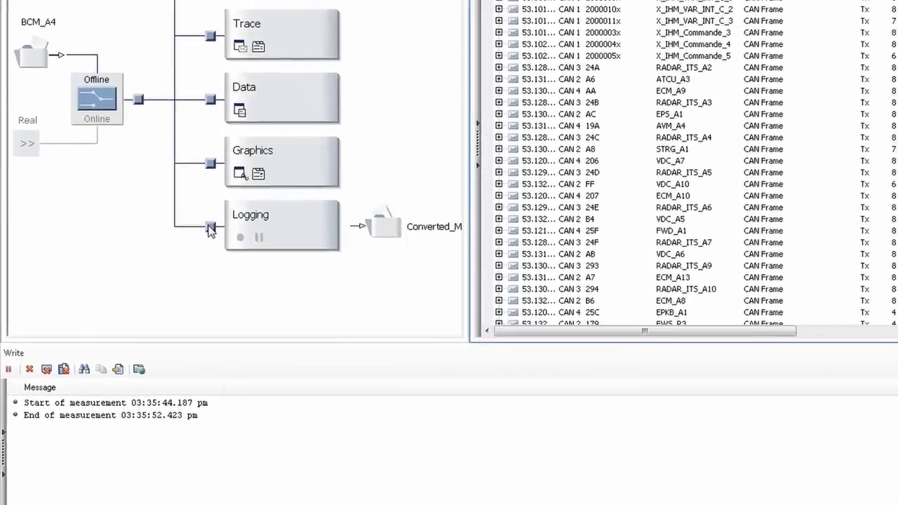
Step: Insert a channel filter ahead of the Logging block that blocks all channels except CAN 02
right_click(134, 274)
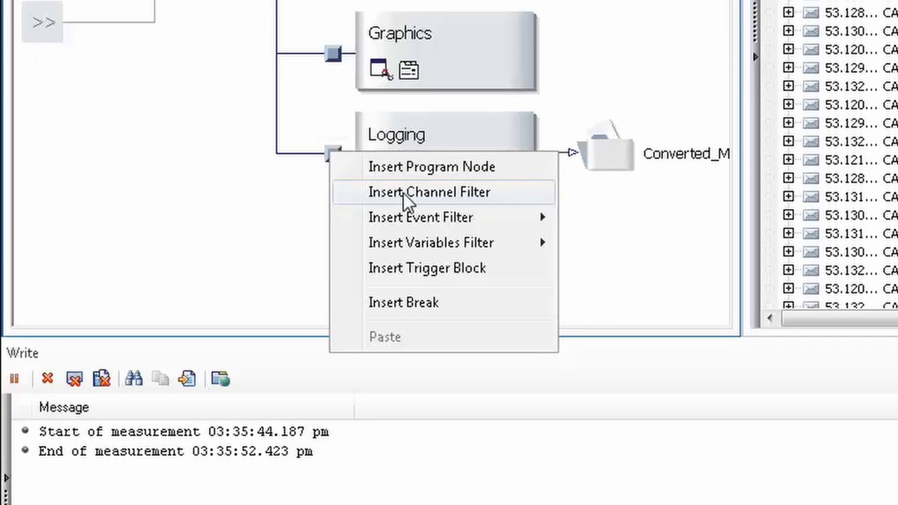
click(407, 200)
right_click(337, 83)
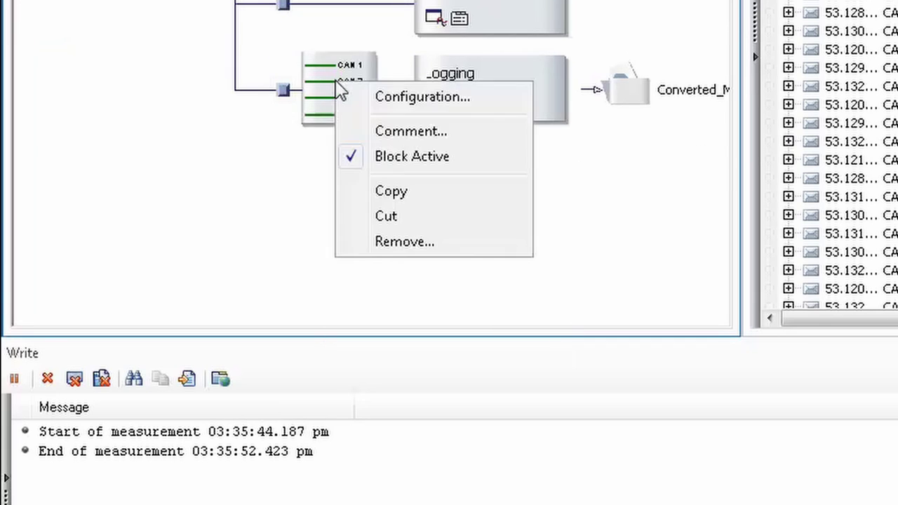
click(376, 98)
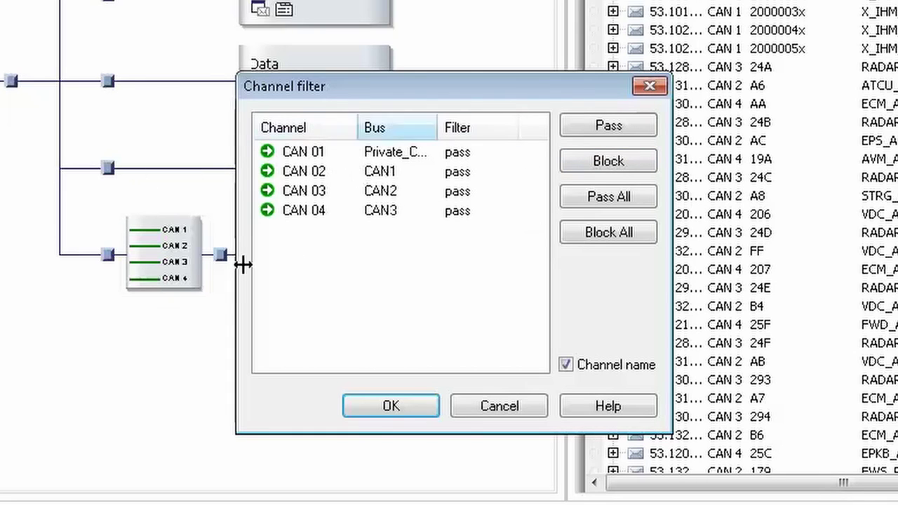
click(596, 238)
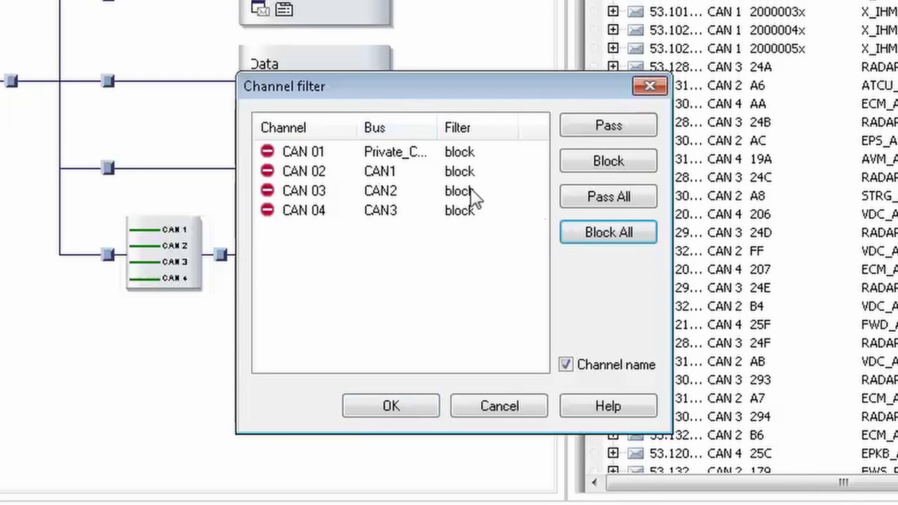
click(304, 174)
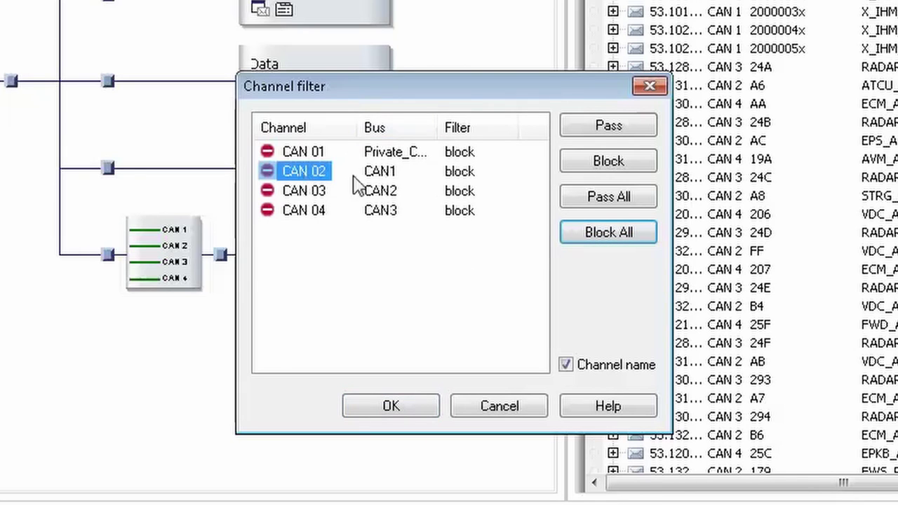
click(607, 139)
click(405, 407)
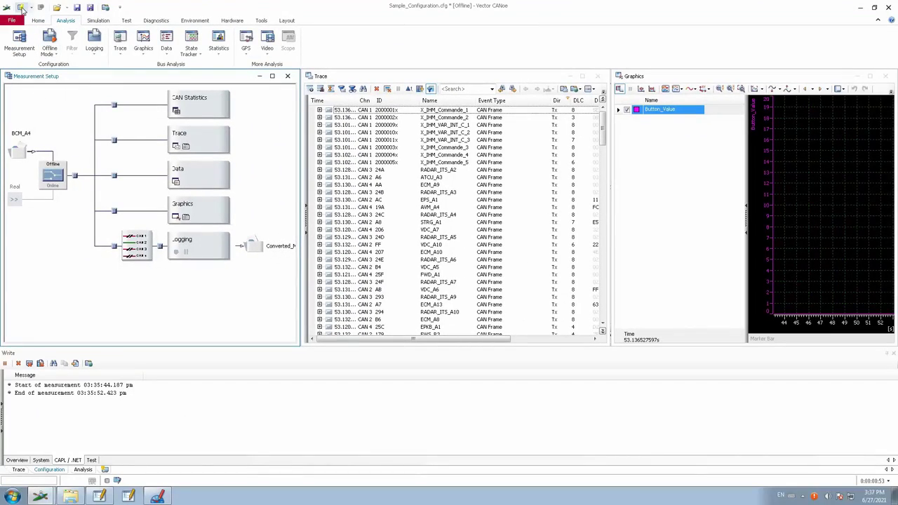
Step: Rerun the offline measurement with the channel filter and check the new size of Converted_M.asc in Windows Explorer
click(22, 8)
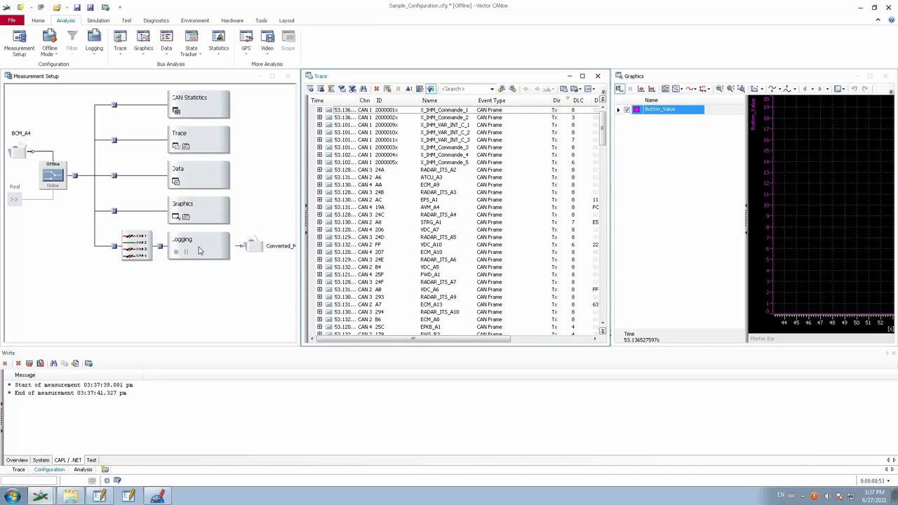
click(70, 496)
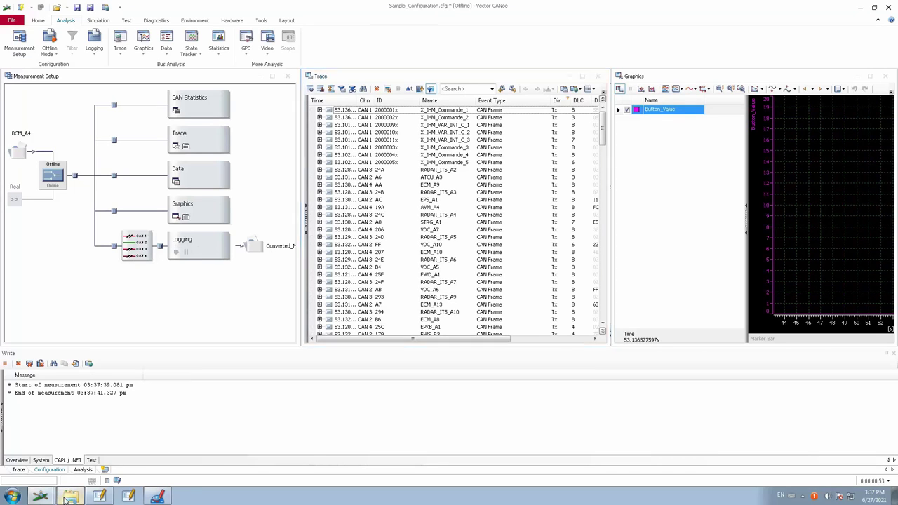
click(203, 105)
click(167, 81)
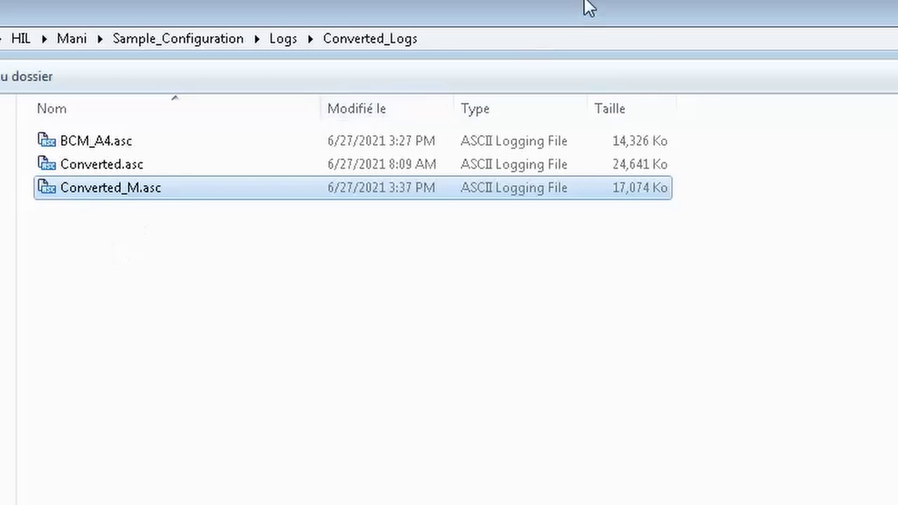
click(588, 39)
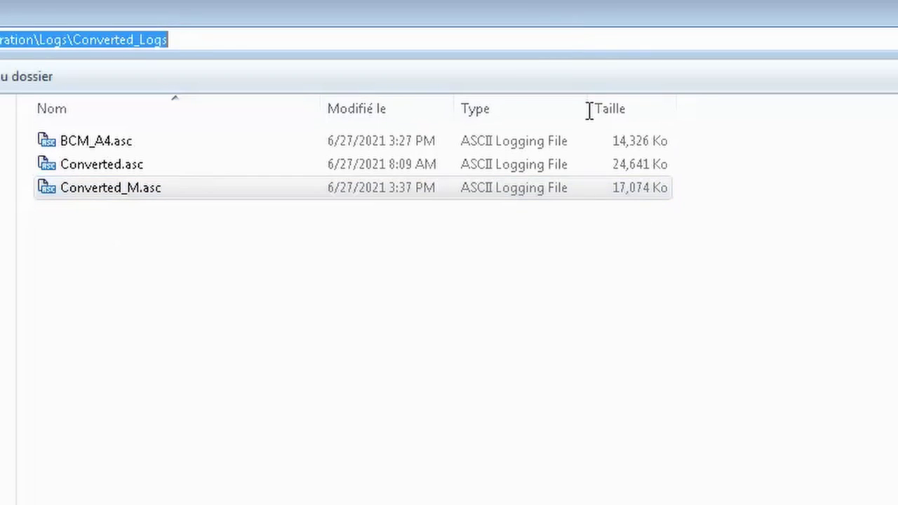
click(570, 500)
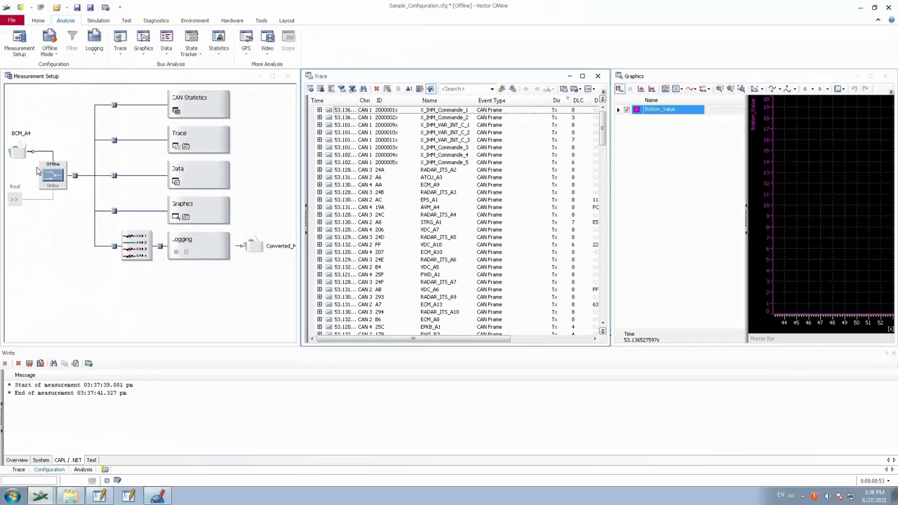
Step: Open the Offline Mode file list and remove BCM_A4.blf from it
right_click(38, 171)
click(49, 162)
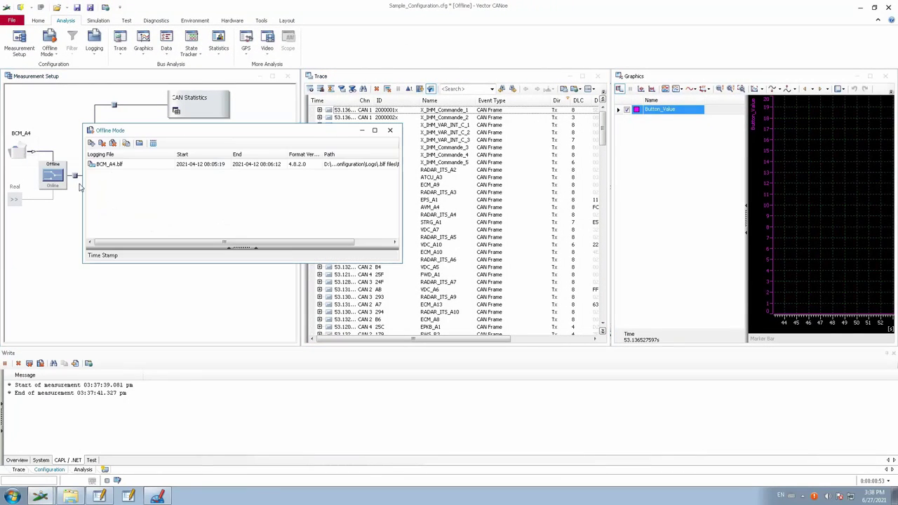
click(96, 165)
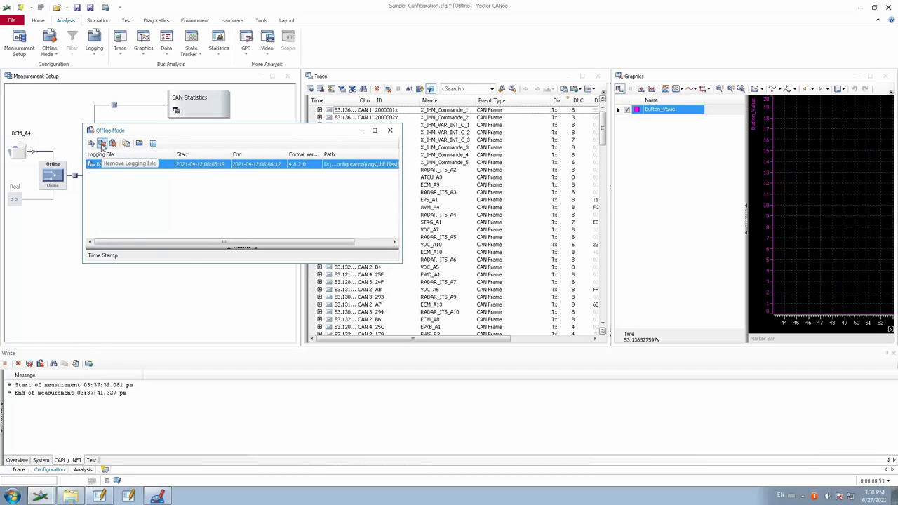
click(101, 143)
Step: Add Converted_M.asc from the Converted_Logs folder as the Offline Mode logging file and close the file list
click(91, 143)
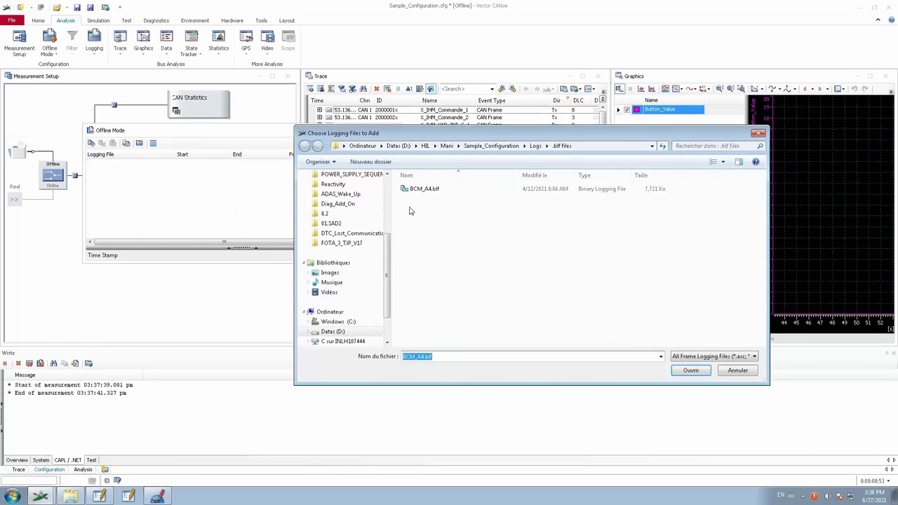
click(536, 146)
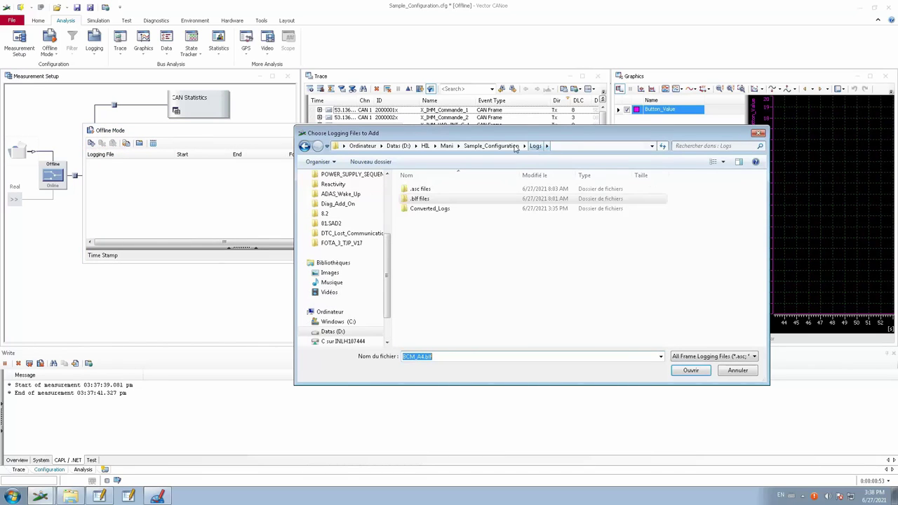
double_click(430, 209)
click(442, 209)
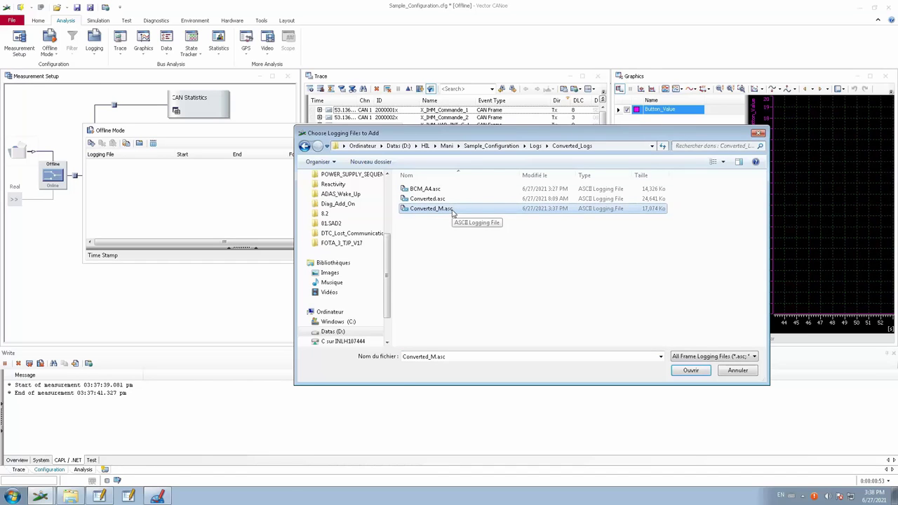
click(691, 370)
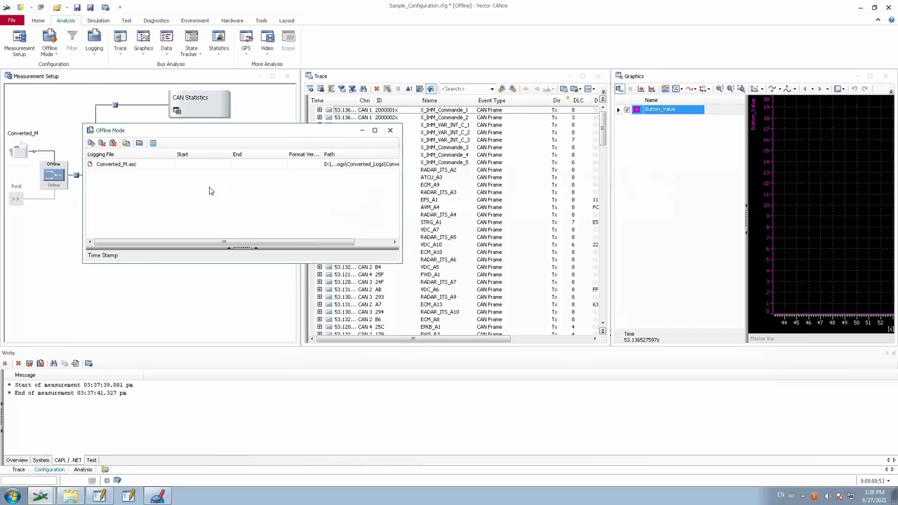
click(390, 131)
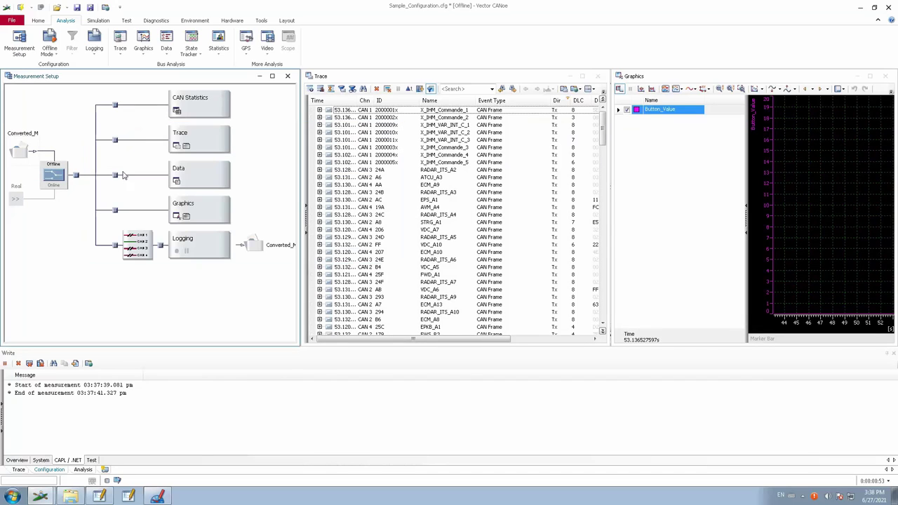
Step: Disable the logging branch in the Measurement Setup and replay Converted_M.asc in the offline measurement
click(117, 249)
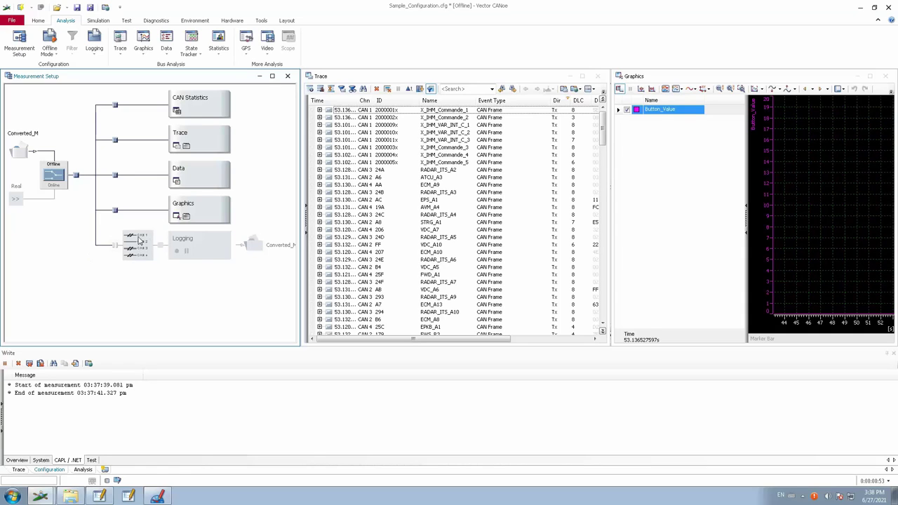
click(21, 10)
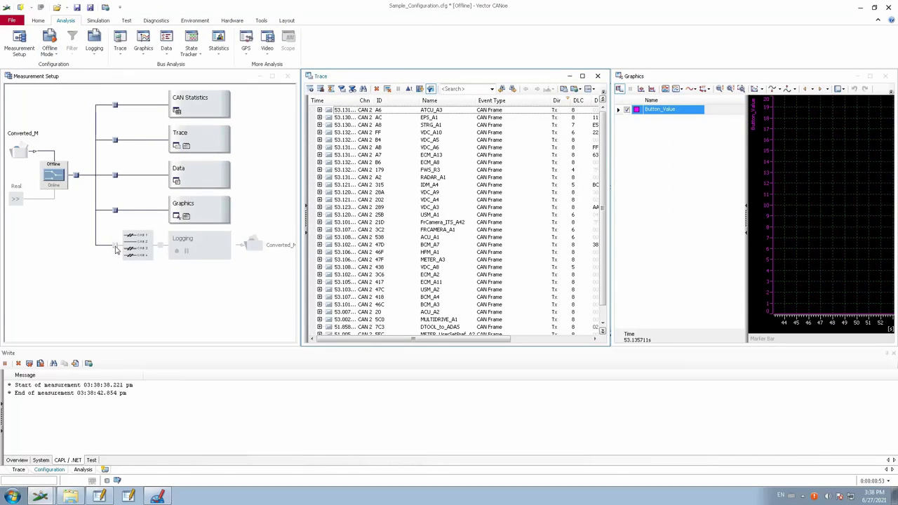
Step: Re-enable the logging branch and review the block and filter types that can be inserted between the channel filter and Logging
click(116, 247)
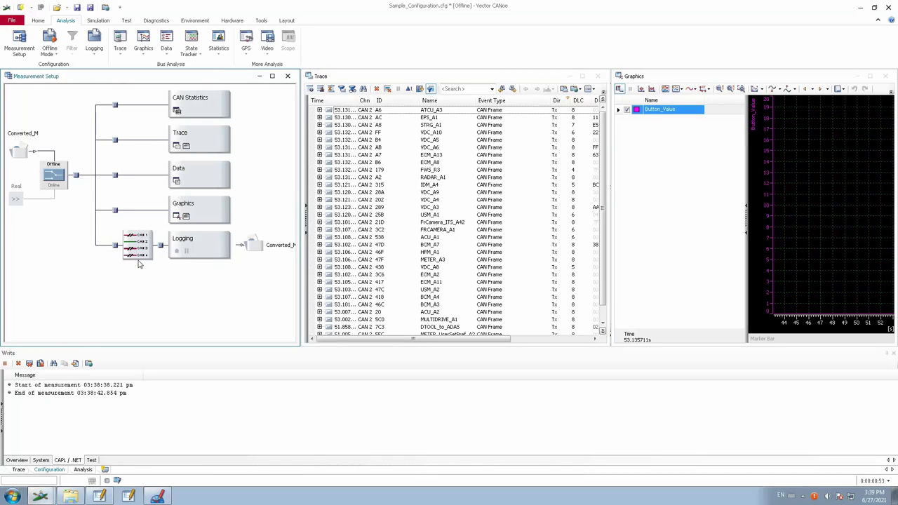
right_click(160, 246)
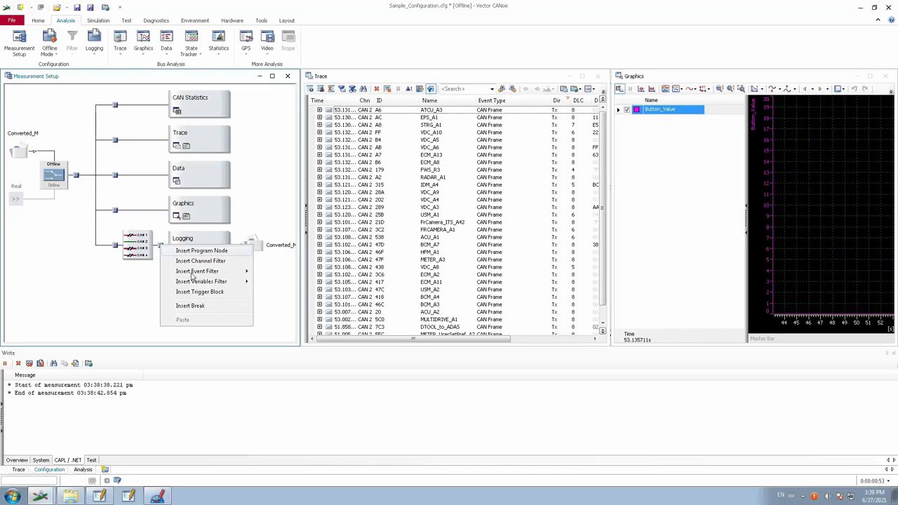
mouse_move(197, 277)
click(146, 284)
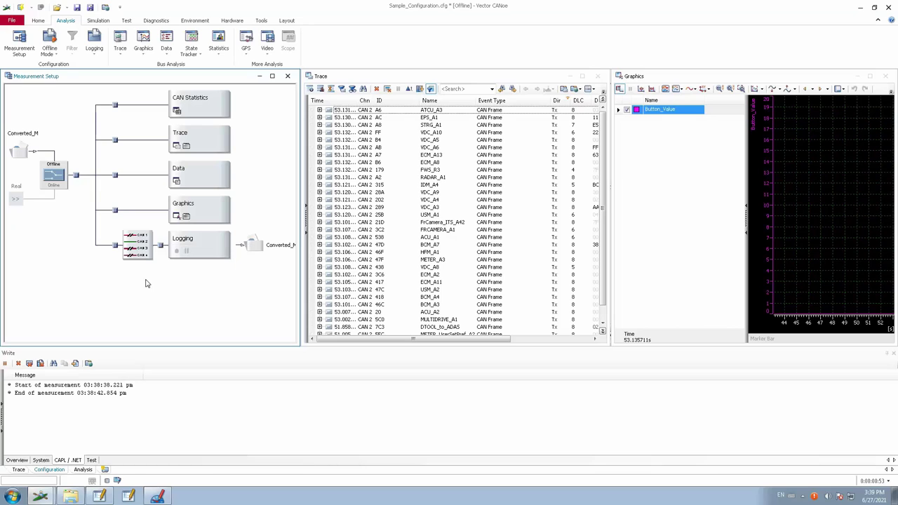